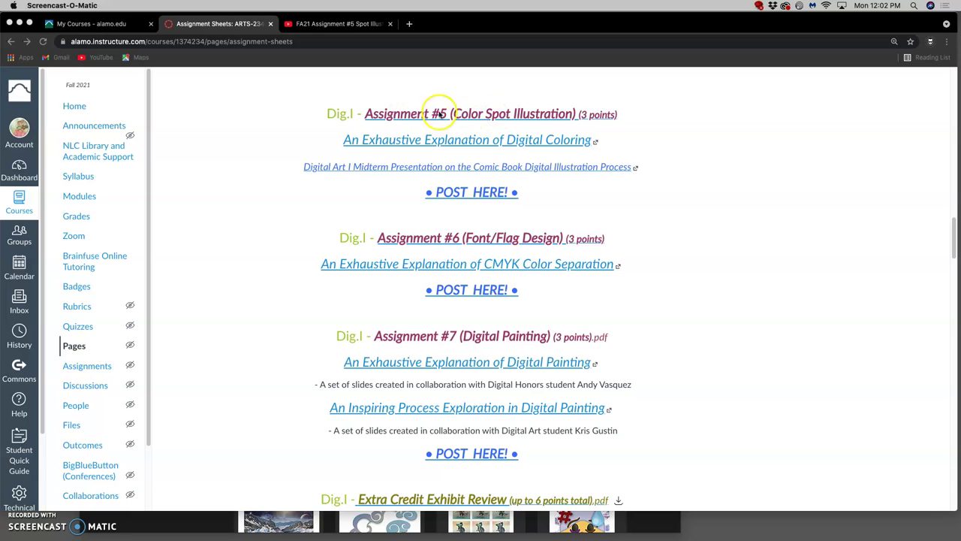
Check the demo video playlist, then open the Assignment #5 Color Spot Illustration posting discussion.
left_click(334, 25)
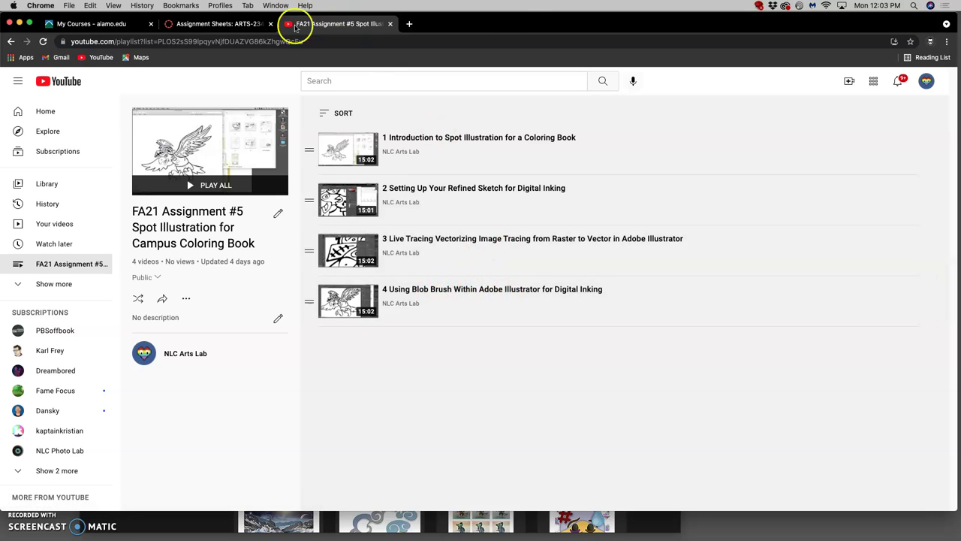
left_click(259, 24)
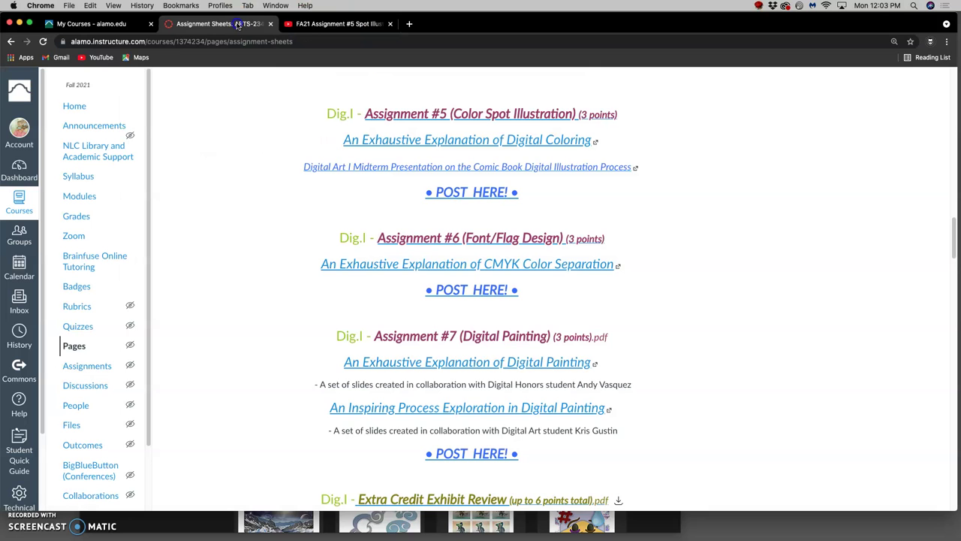
left_click(476, 193)
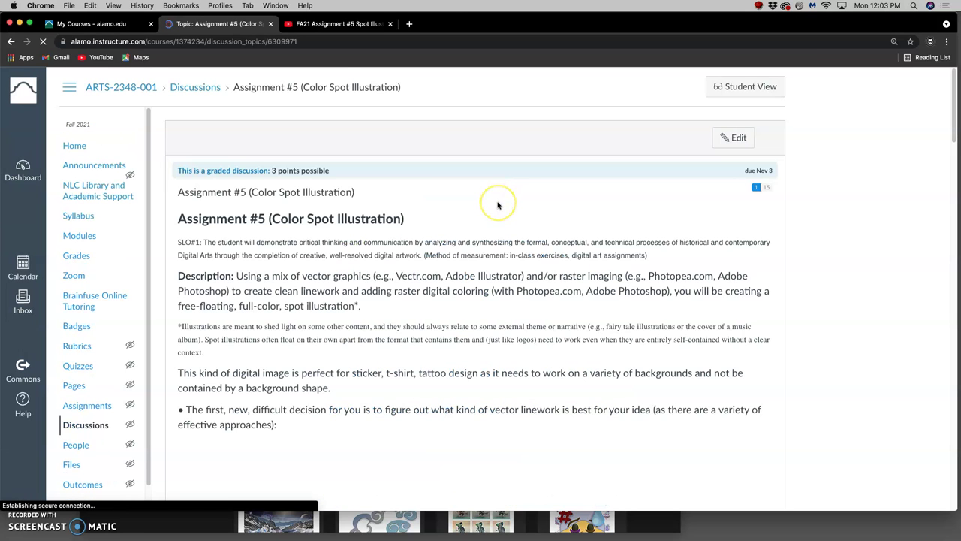
Scroll to the Option 13 apple diagram contrasting Flat Local, Duotone Flat and Full Spectrum color.
scroll(497, 205, "down", 15)
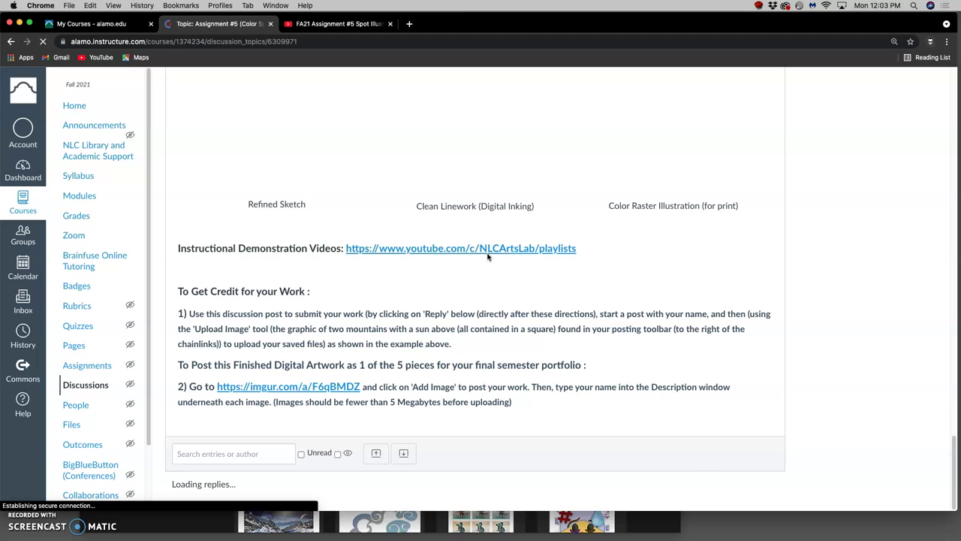
scroll(487, 256, "up", 4)
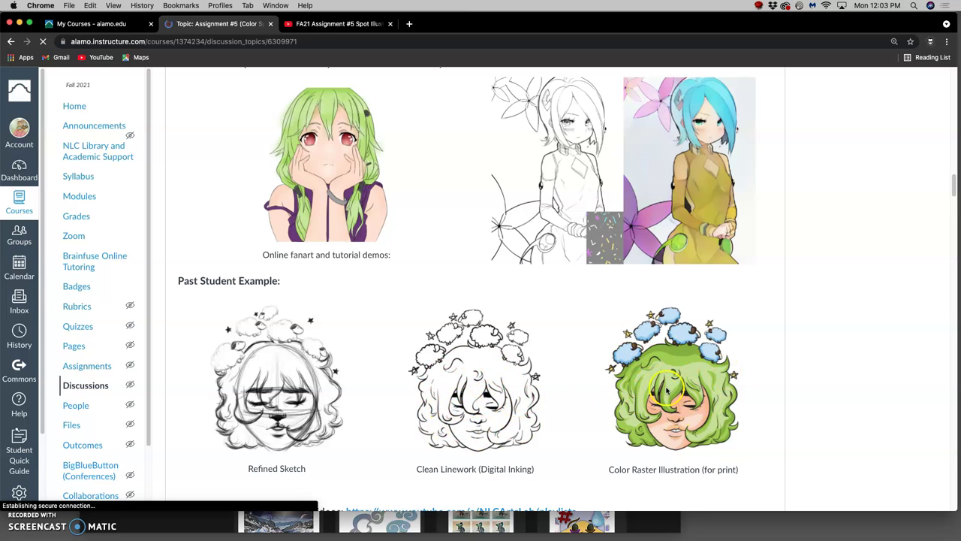
scroll(676, 391, "down", 10)
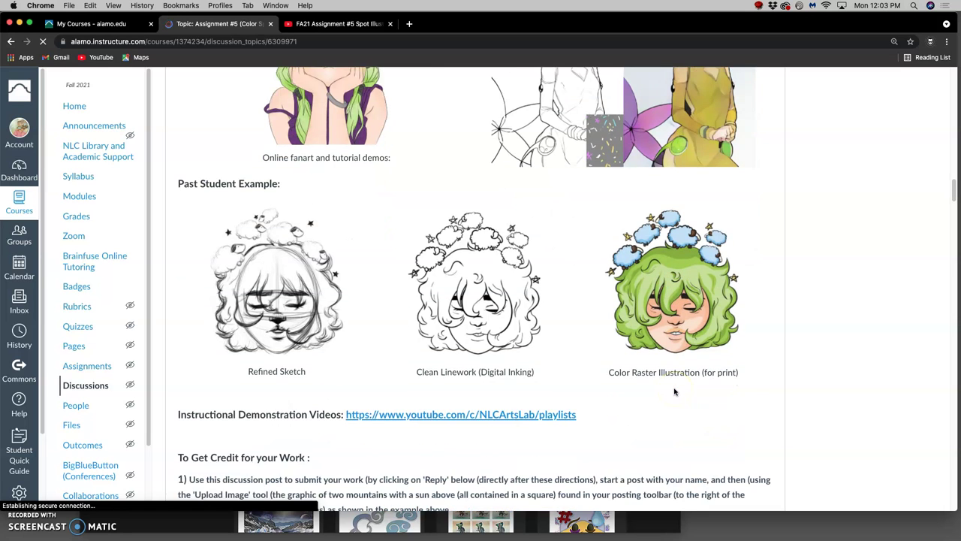
scroll(661, 391, "down", 15)
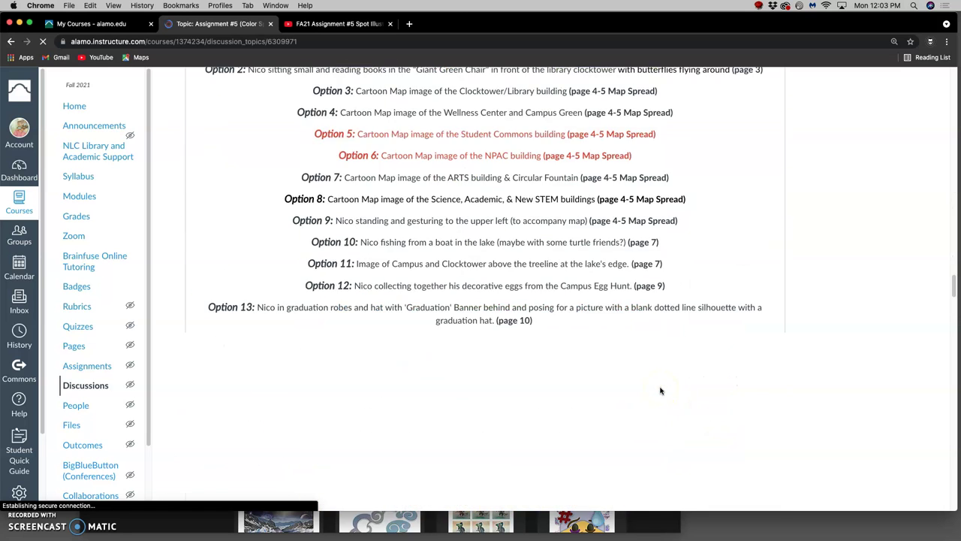
scroll(661, 390, "down", 3)
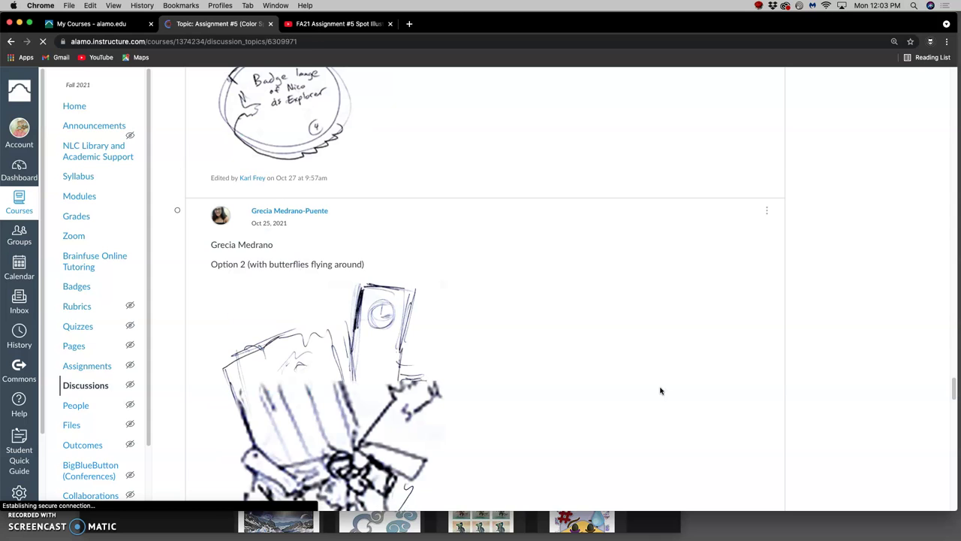
scroll(852, 363, "down", 15)
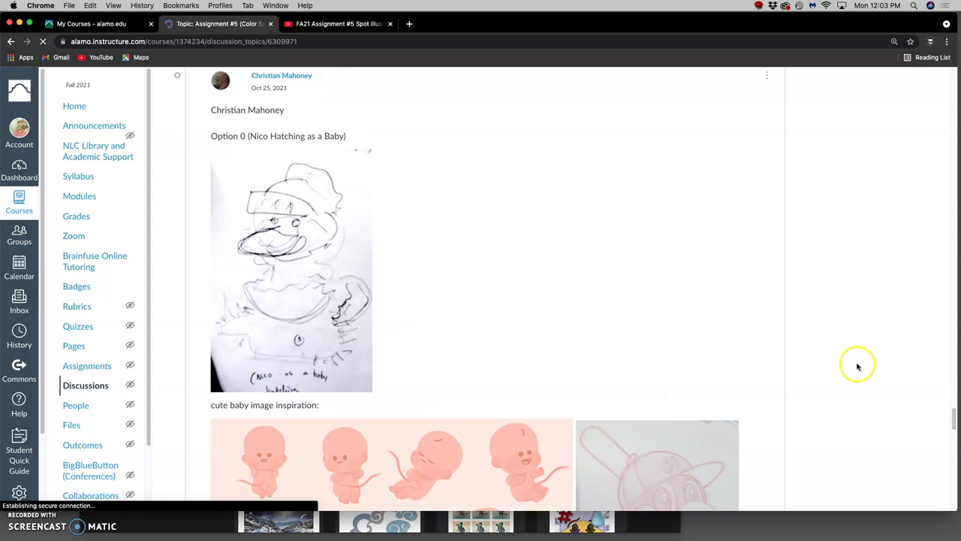
scroll(841, 362, "up", 5)
scroll(842, 363, "down", 2)
scroll(842, 362, "up", 1)
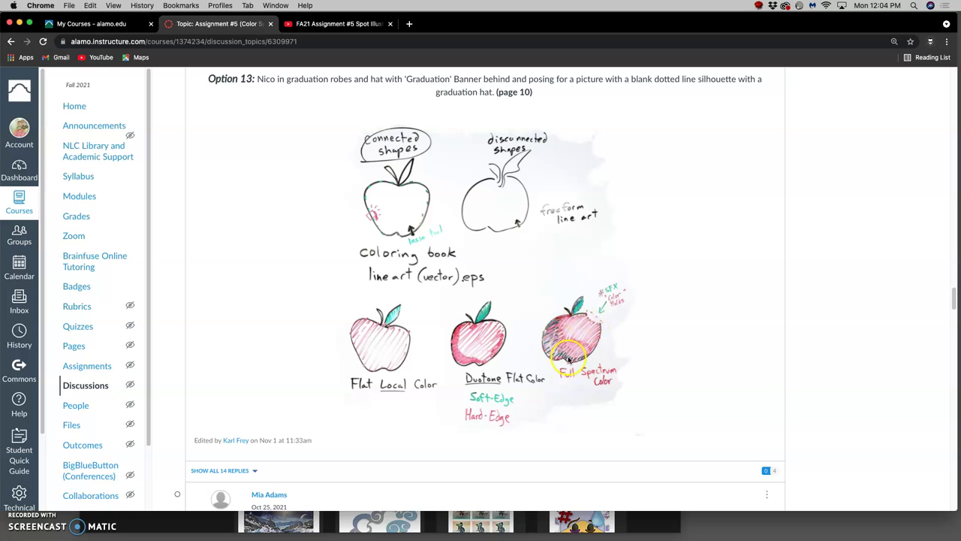
scroll(549, 361, "down", 3)
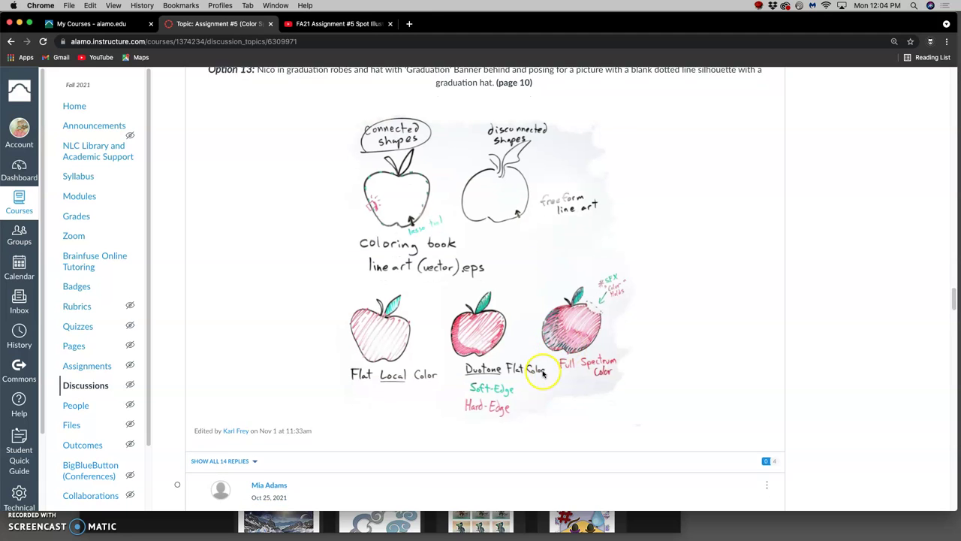
scroll(543, 376, "up", 2)
scroll(543, 375, "up", 1)
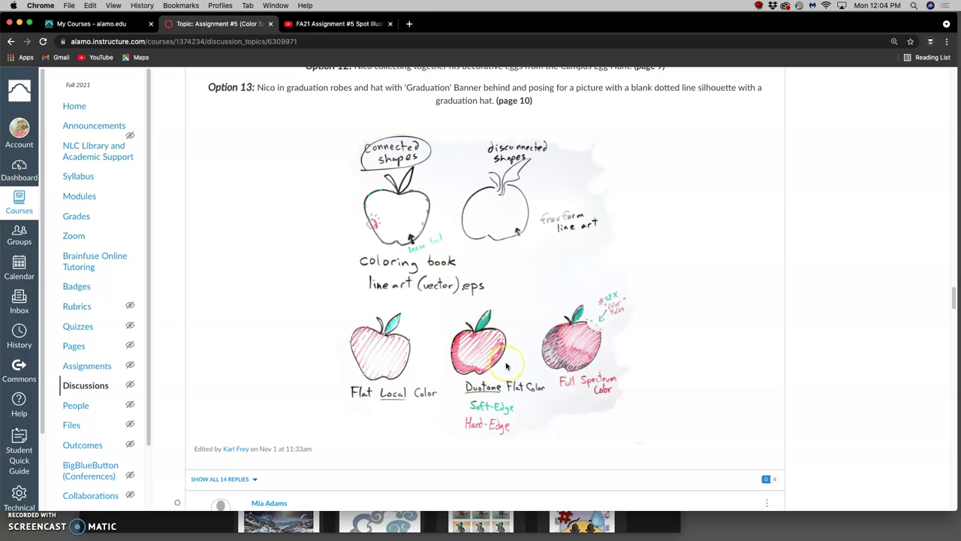
Scroll down to the instructor's pencil-sketched eagle mascot and its Image Trace and Blob Brush inkings.
scroll(505, 365, "down", 20)
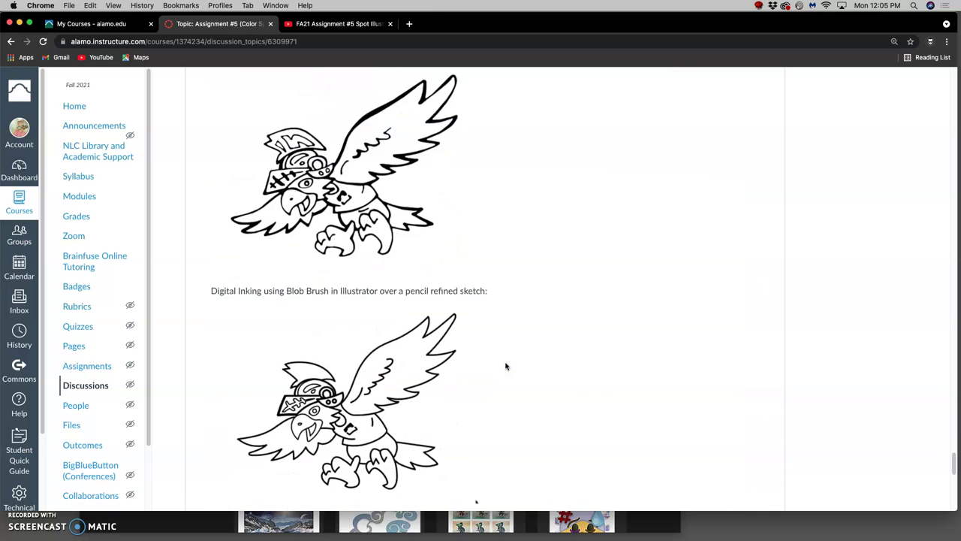
scroll(505, 366, "up", 8)
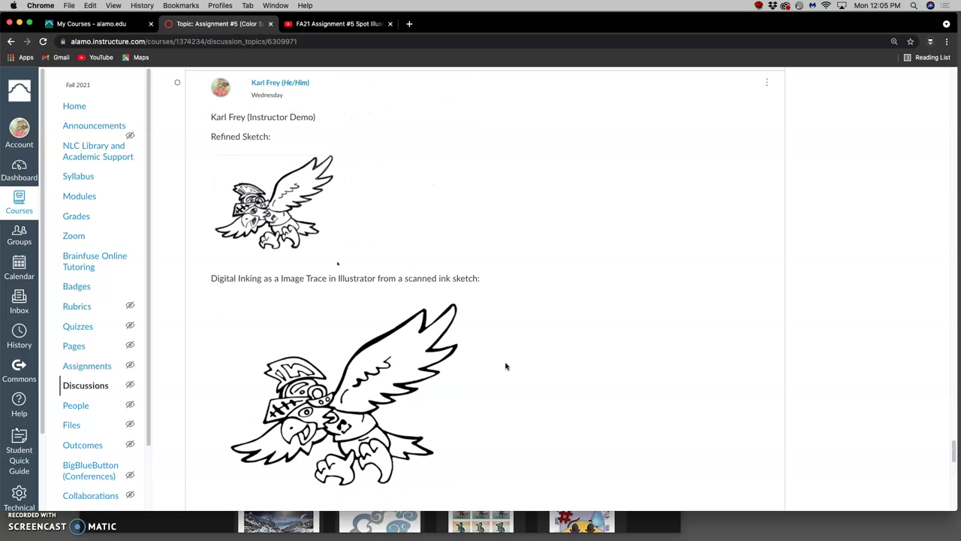
scroll(503, 361, "down", 1)
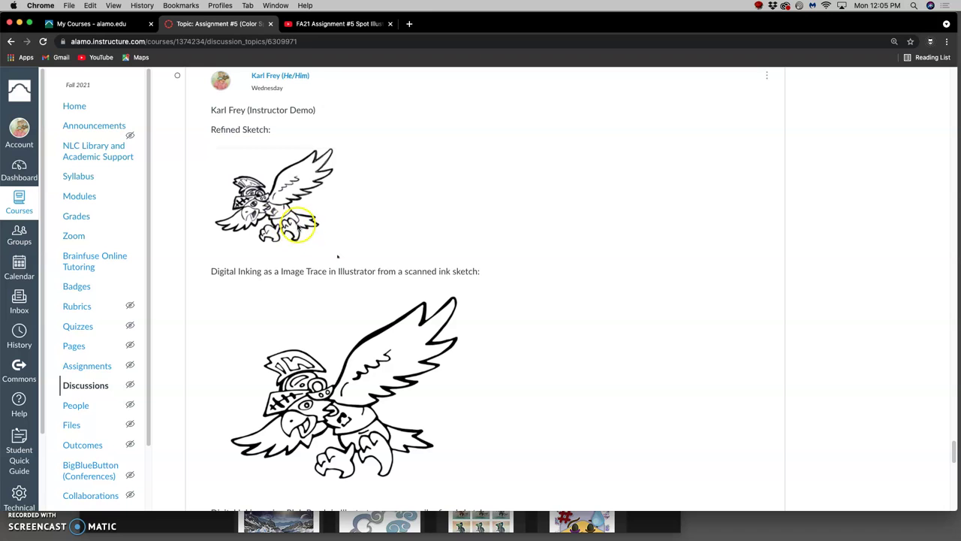
scroll(304, 227, "down", 3)
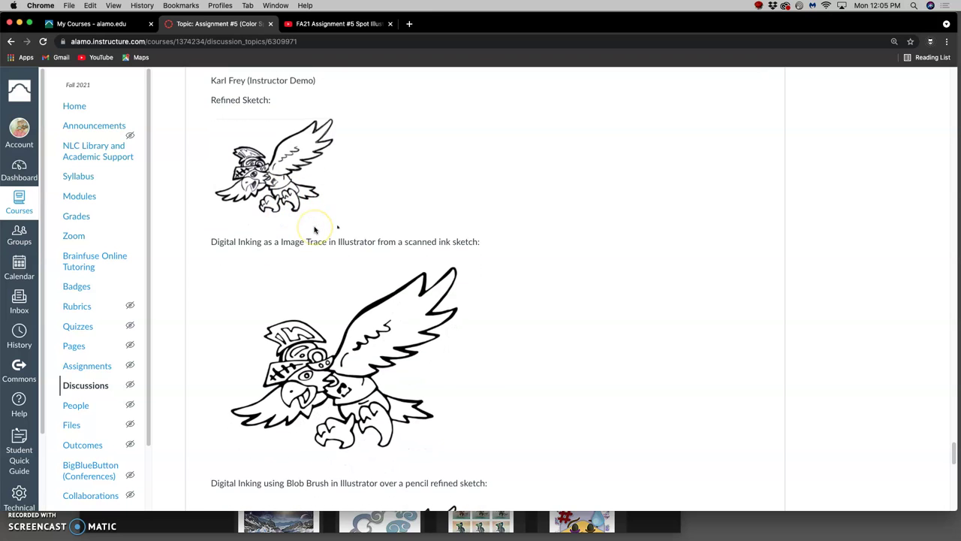
scroll(315, 230, "down", 3)
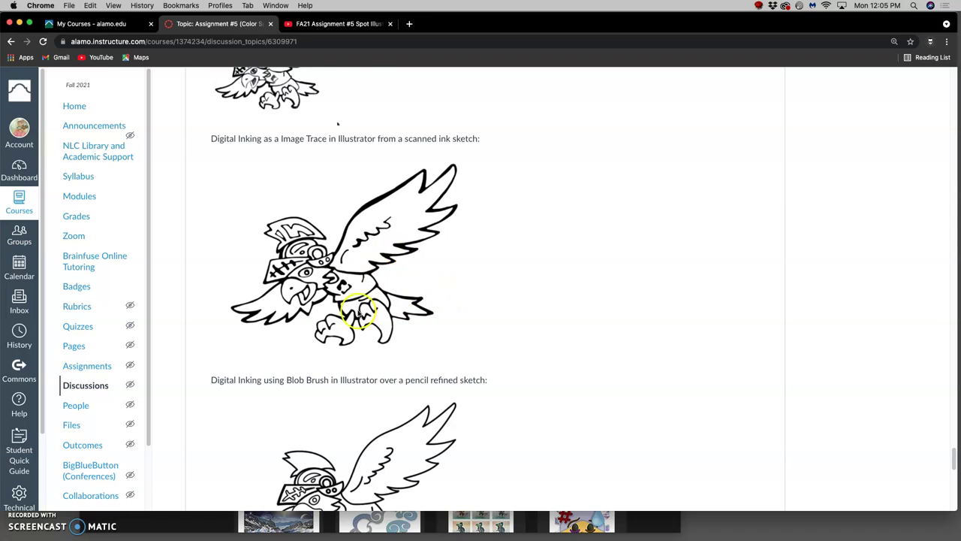
scroll(356, 313, "down", 5)
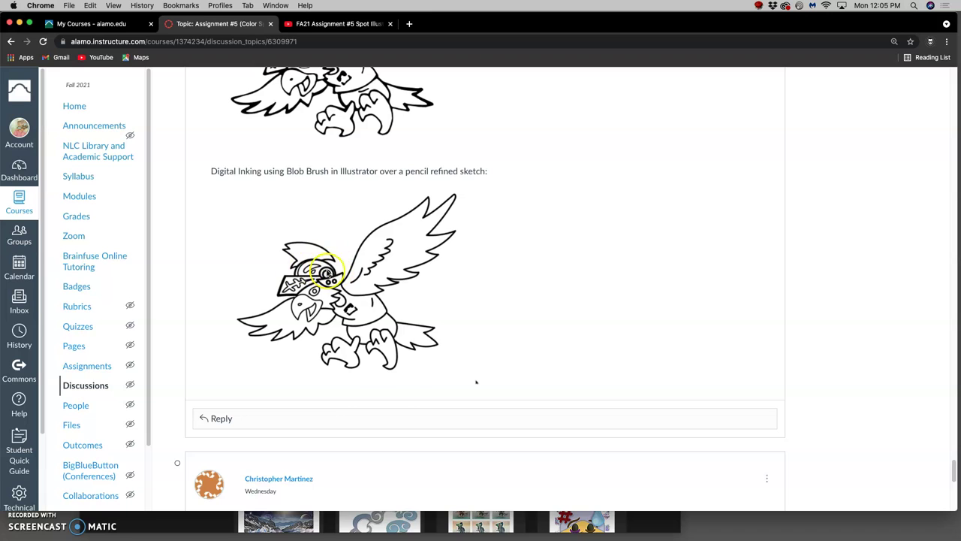
scroll(345, 265, "up", 3)
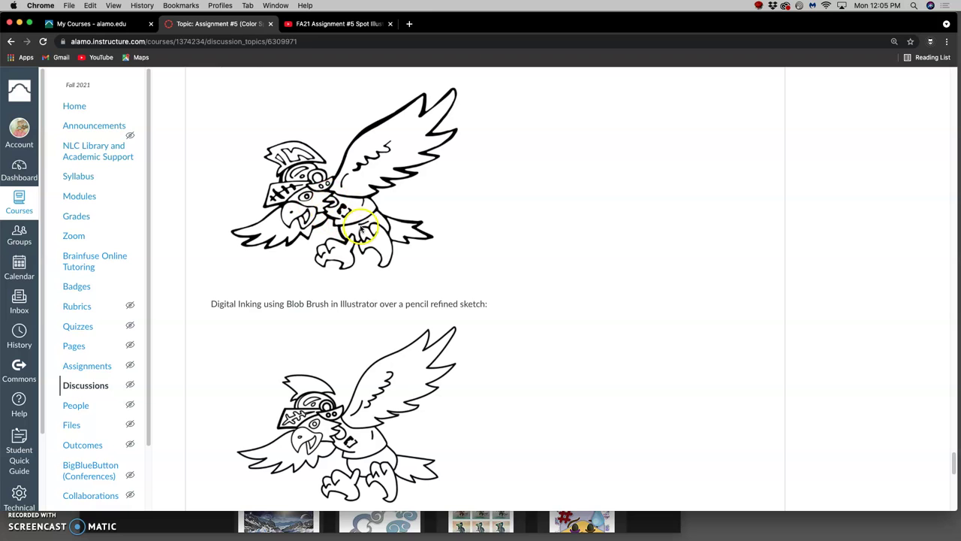
Uncover the Assignment #5 folder and open the eagle line-art EPS in Preview.
left_click_drag(794, 28, 795, 52)
left_click(794, 23)
left_click(793, 194)
left_click(559, 213)
left_click(560, 211)
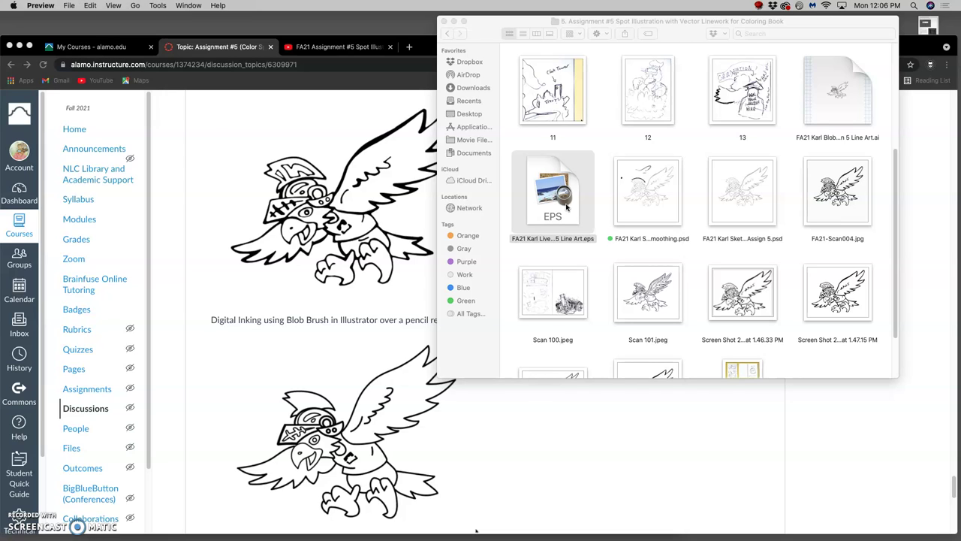
double_click(564, 203)
Quit Preview, leaving the folder of EPS, PSD, AI and JPEG eagle files showing.
left_click(606, 156)
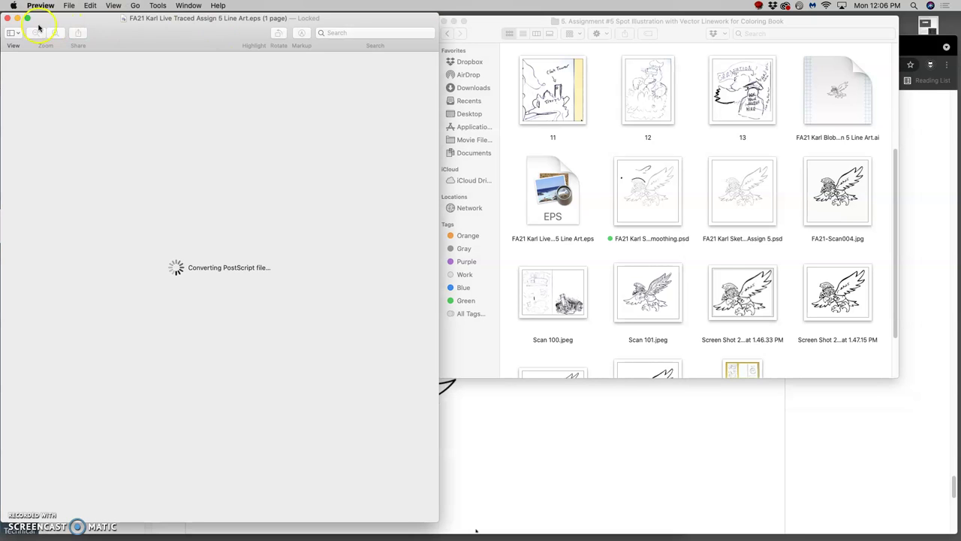
left_click(35, 6)
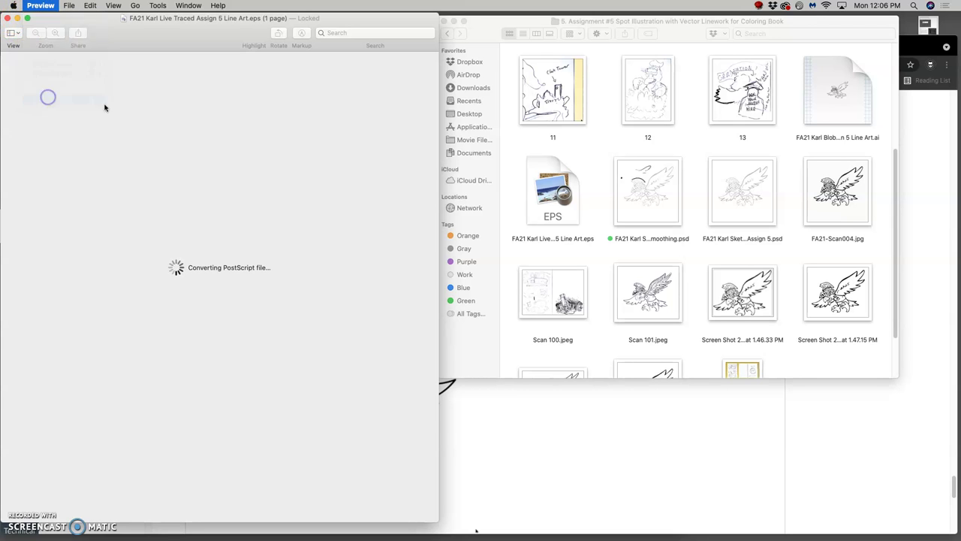
left_click(51, 98)
mouse_move(3, 247)
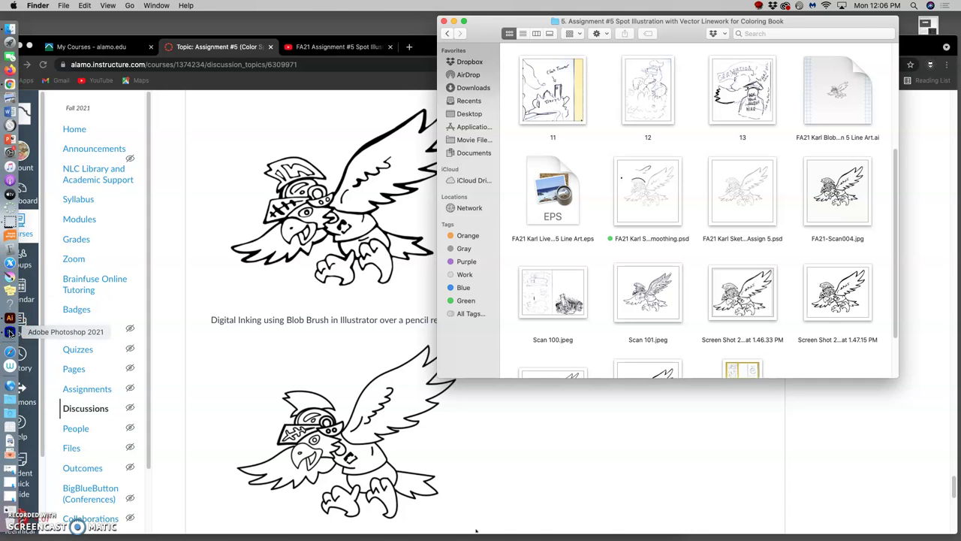
Create a new document from the 10 x 8 in @ 350 ppi preset on Photoshop's home screen.
left_click(10, 331)
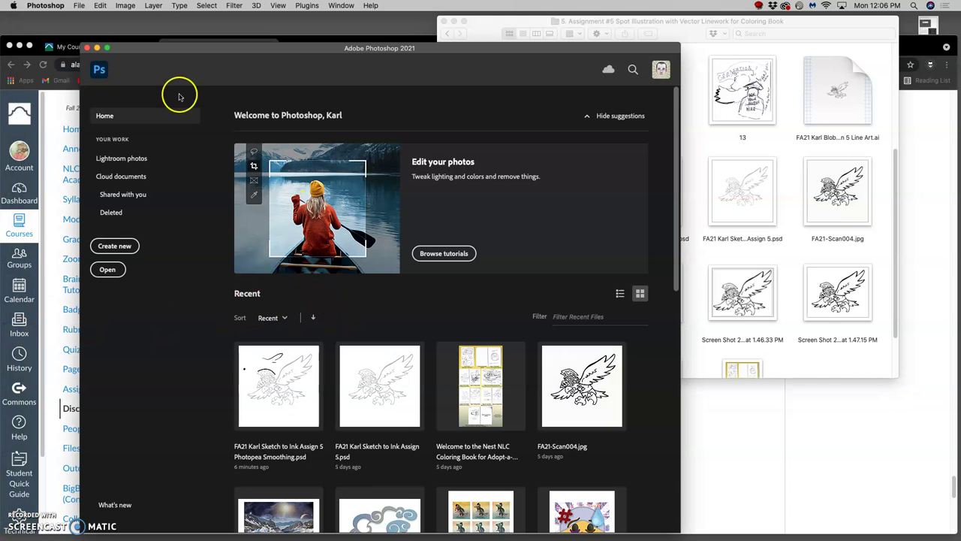
left_click_drag(208, 47, 174, 25)
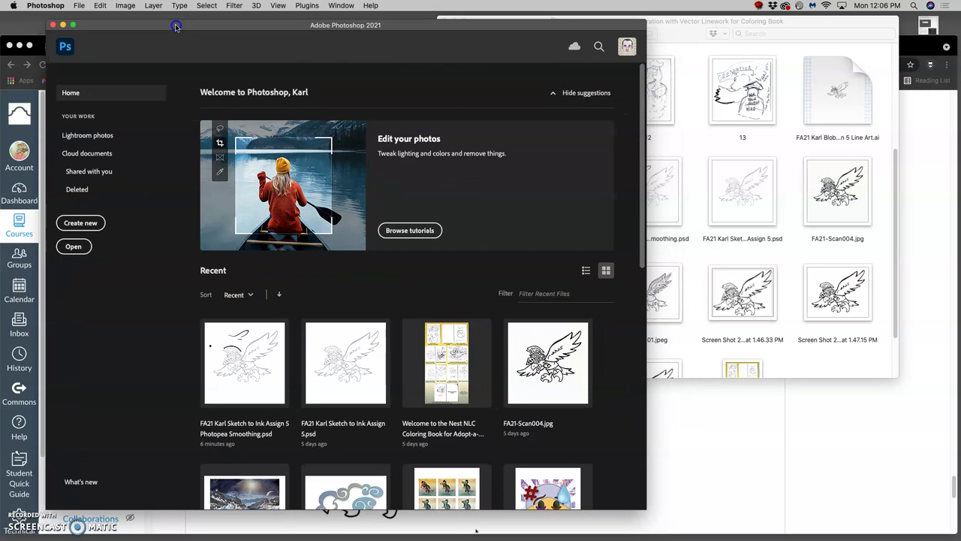
left_click(680, 122)
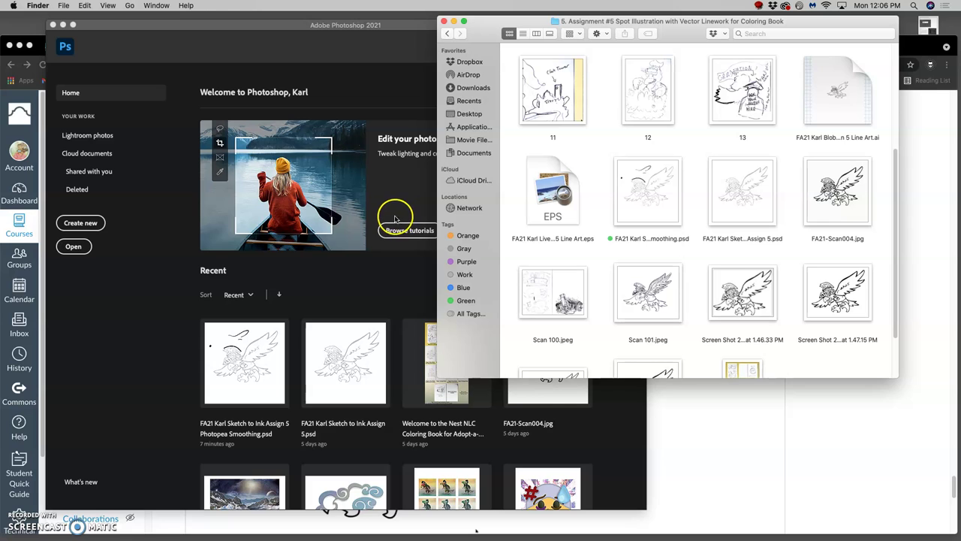
left_click(385, 277)
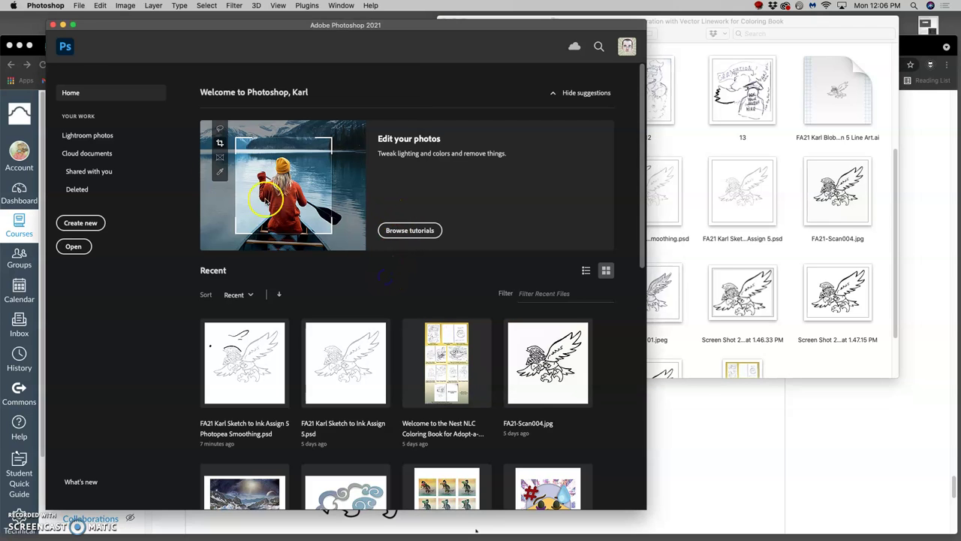
left_click(79, 6)
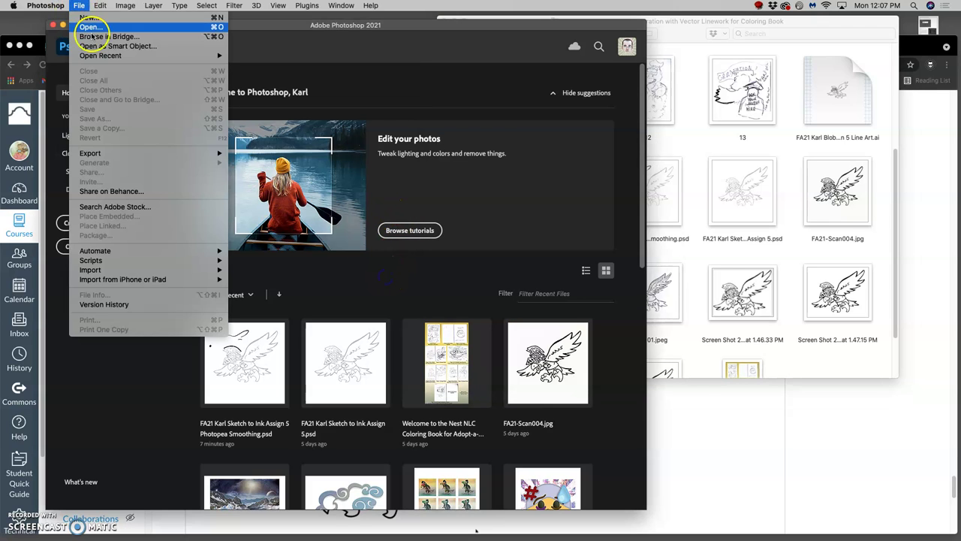
left_click(648, 507)
left_click_drag(645, 508, 890, 518)
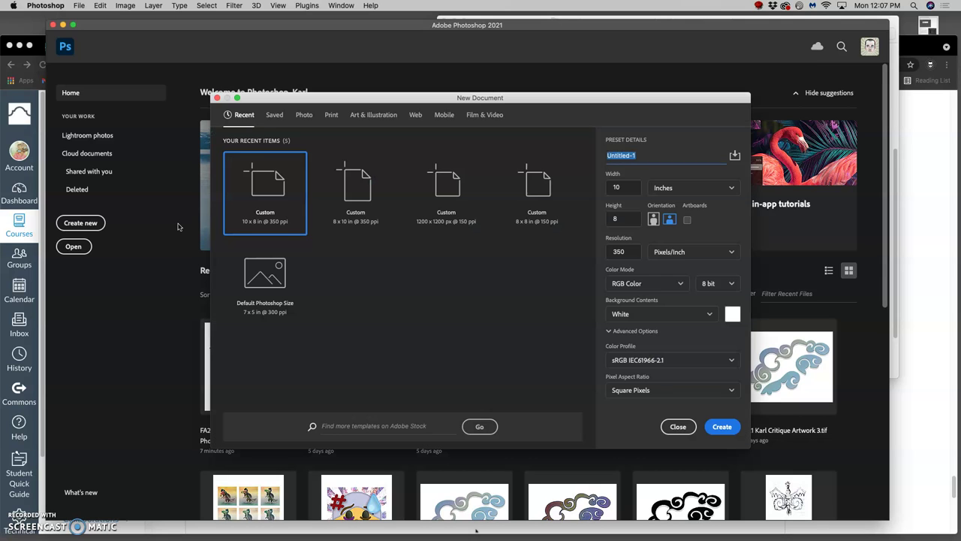
left_click(252, 216)
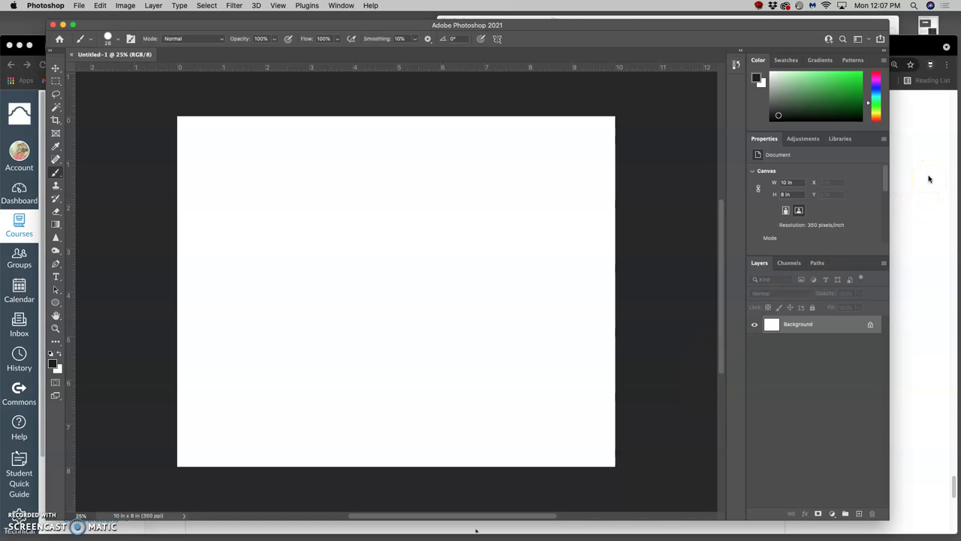
Drag the eagle EPS line art from the assignment folder onto the blank canvas.
left_click(903, 27)
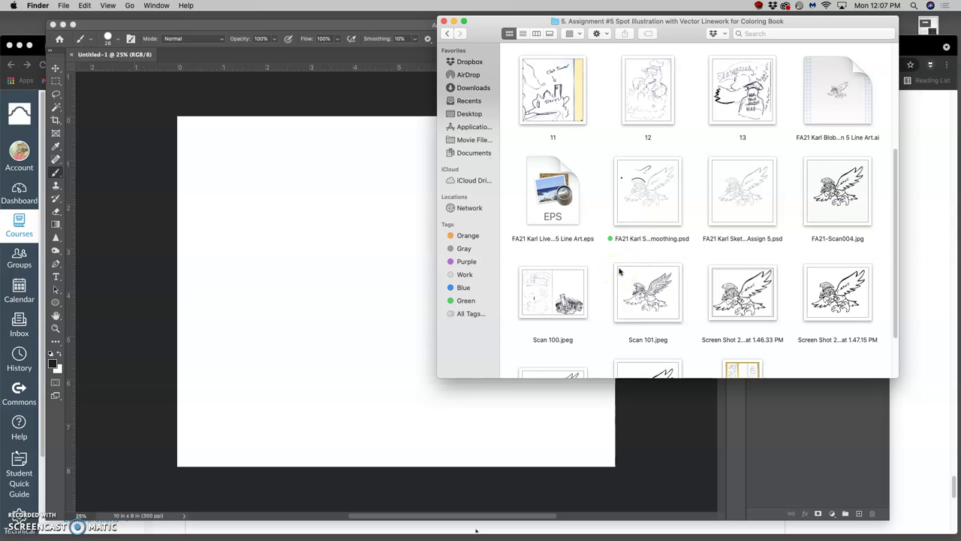
left_click_drag(557, 197, 359, 293)
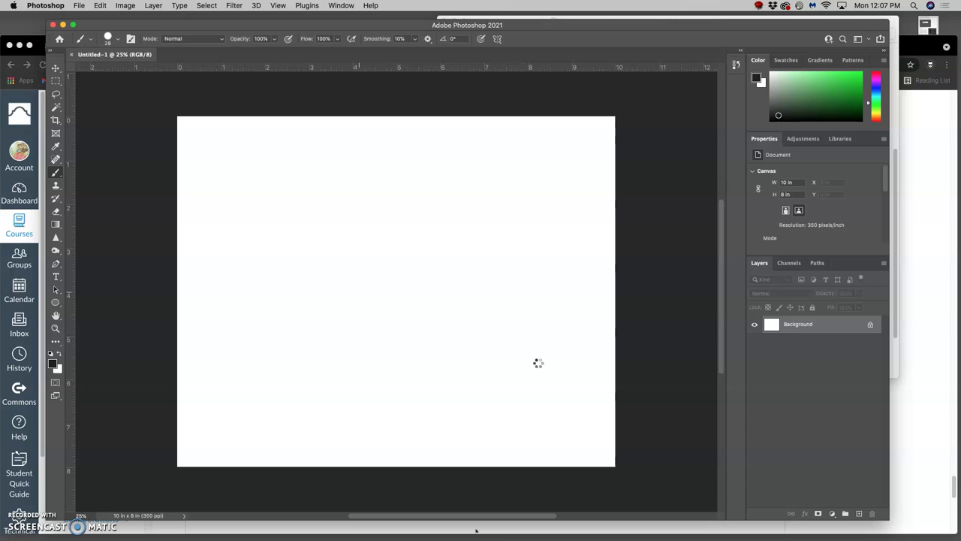
Bring the browser forward and scroll the discussion to the Digital Coloring Primer chart.
left_click(36, 42)
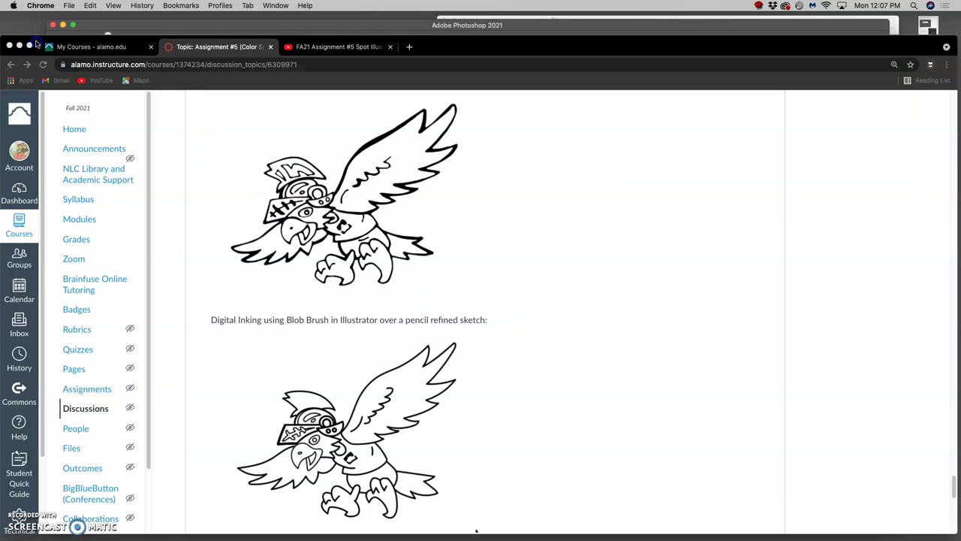
scroll(341, 227, "down", 4)
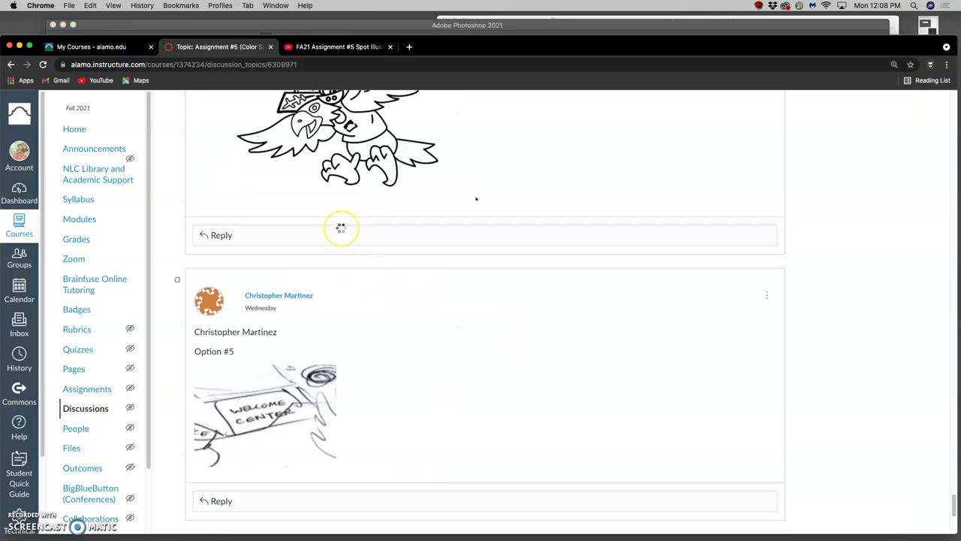
scroll(341, 228, "up", 10)
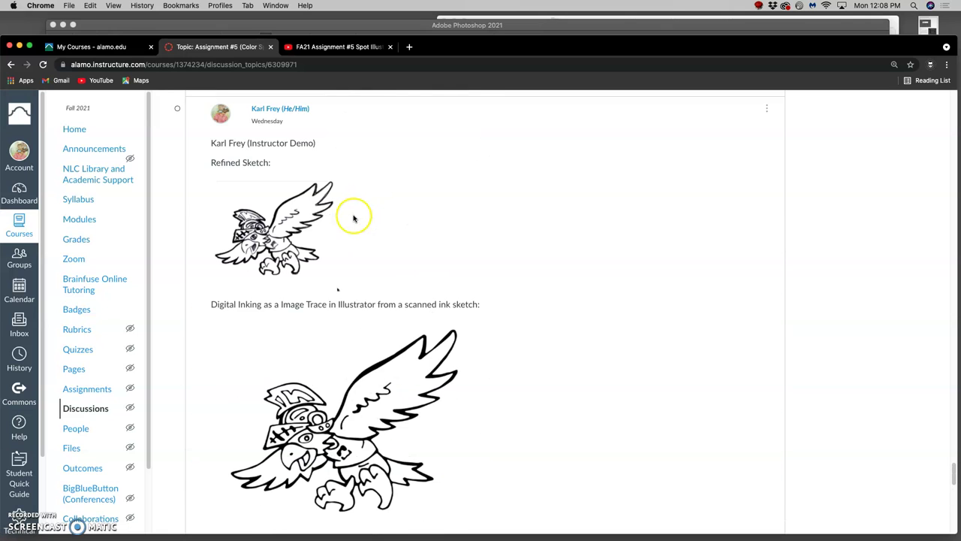
scroll(354, 218, "down", 3)
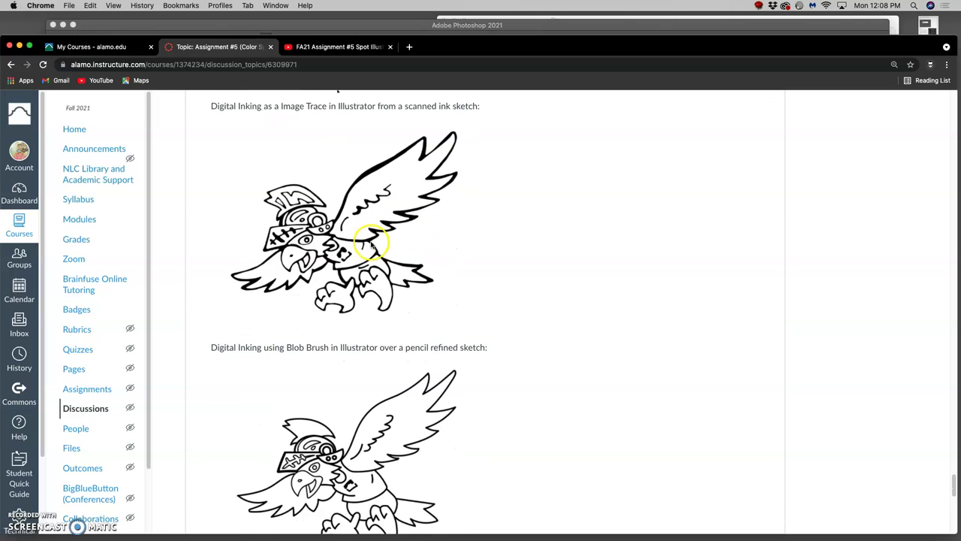
scroll(371, 244, "up", 5)
scroll(371, 244, "down", 10)
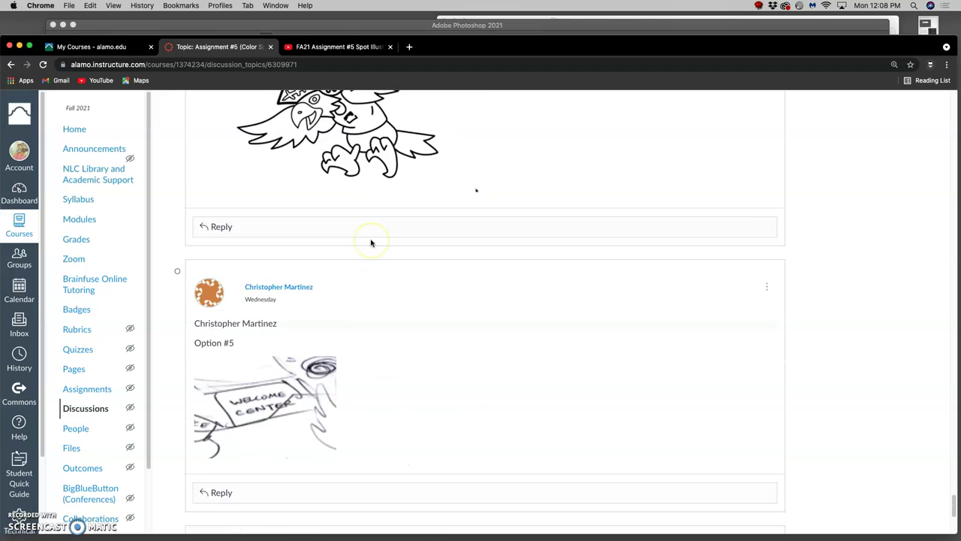
scroll(371, 243, "down", 4)
scroll(371, 242, "up", 20)
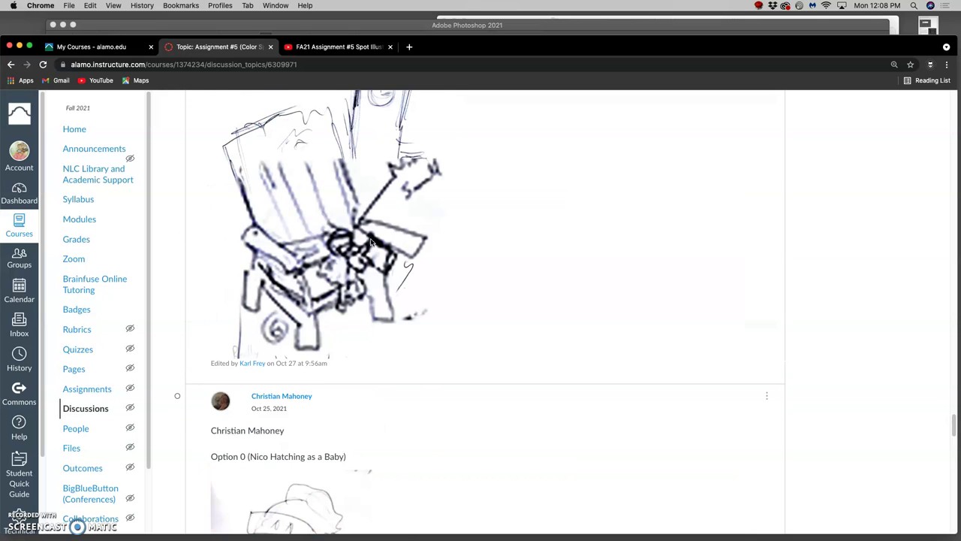
scroll(371, 242, "up", 10)
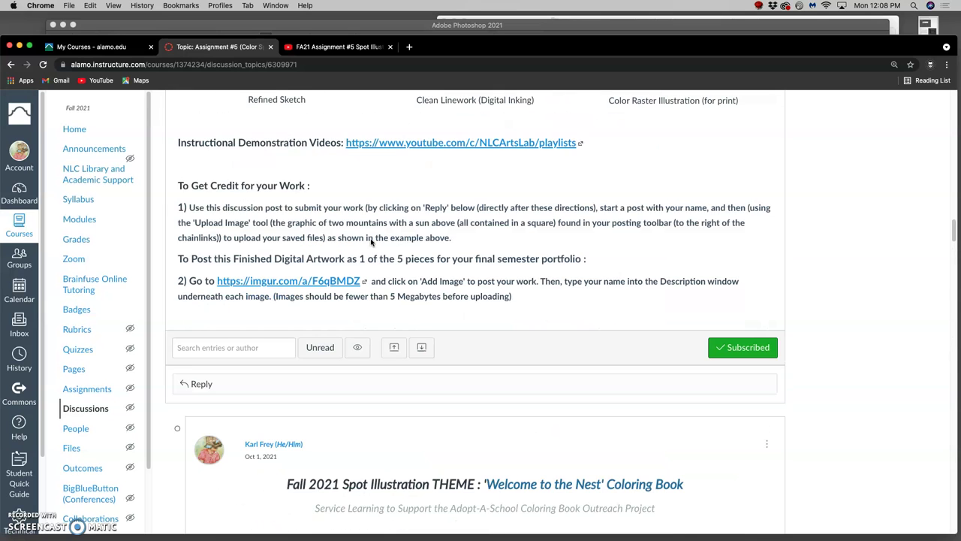
scroll(371, 242, "up", 20)
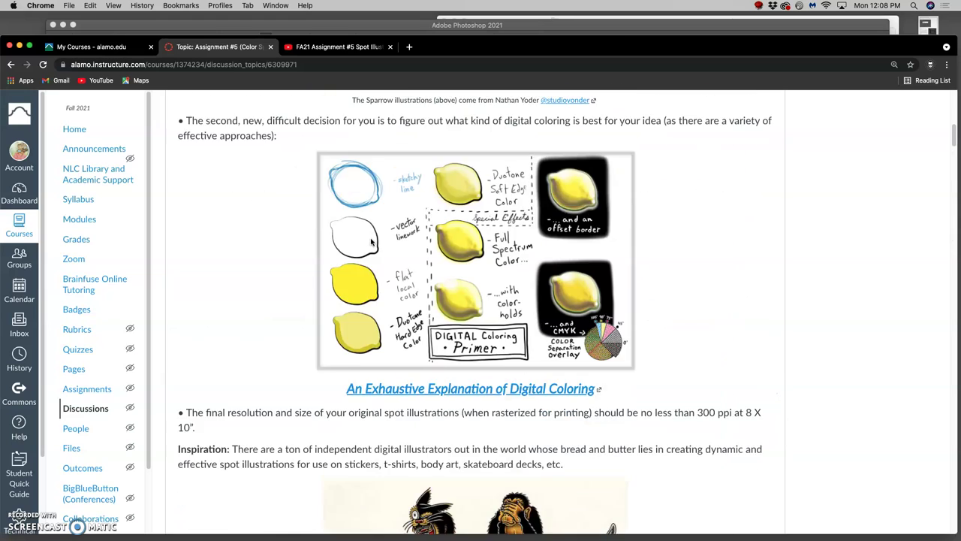
scroll(371, 242, "up", 3)
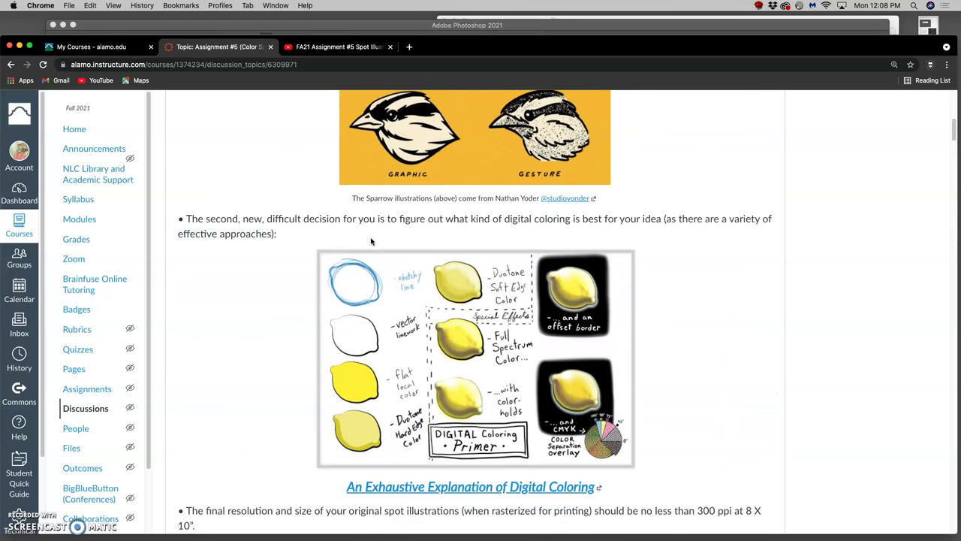
scroll(331, 241, "down", 2)
scroll(409, 240, "down", 1)
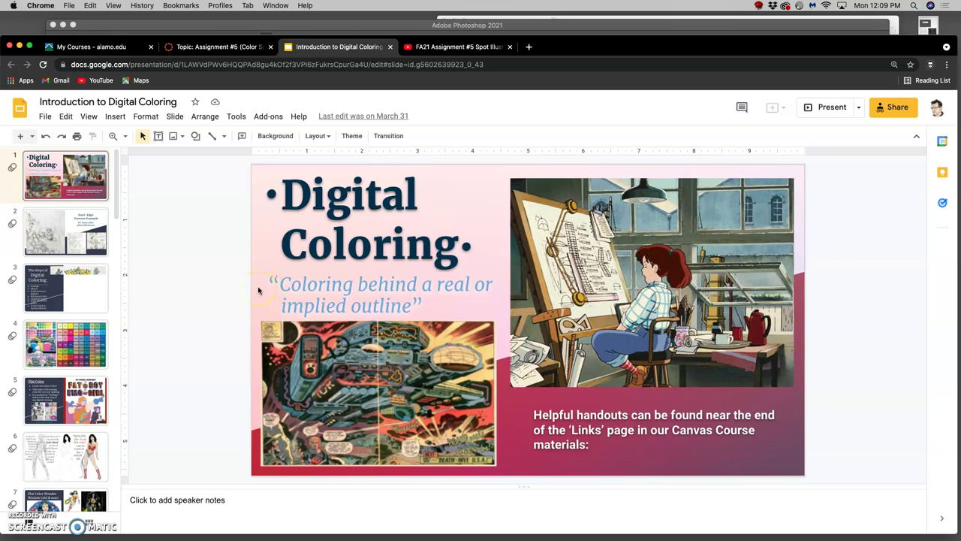
In the Digital Coloring slides, view the Flatting and Local Flat Color and Hellboy coloring slides.
left_click(108, 331)
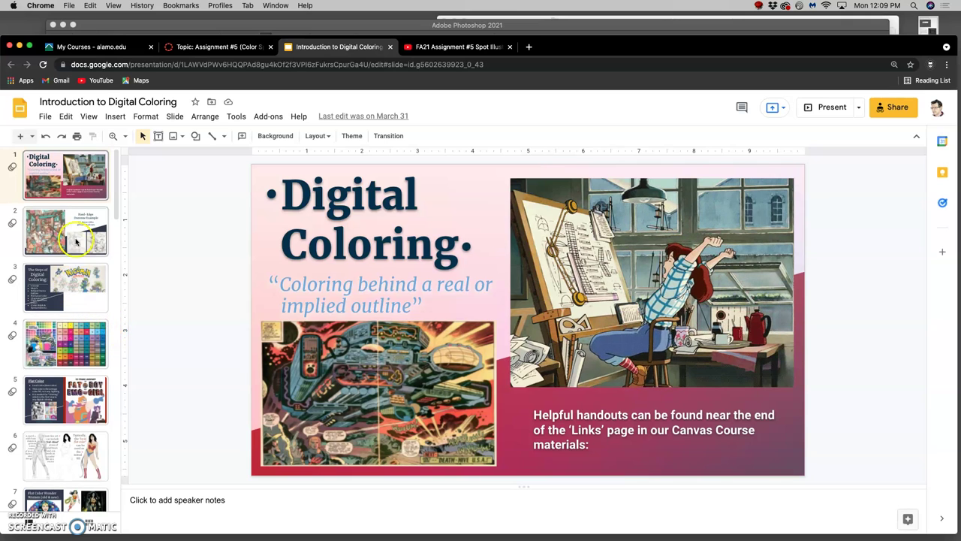
scroll(77, 330, "down", 5)
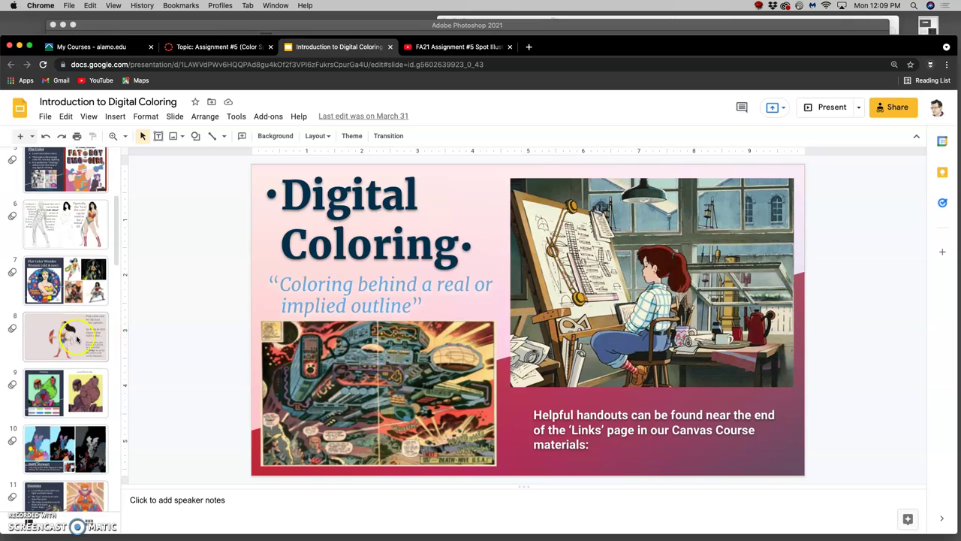
left_click(71, 372)
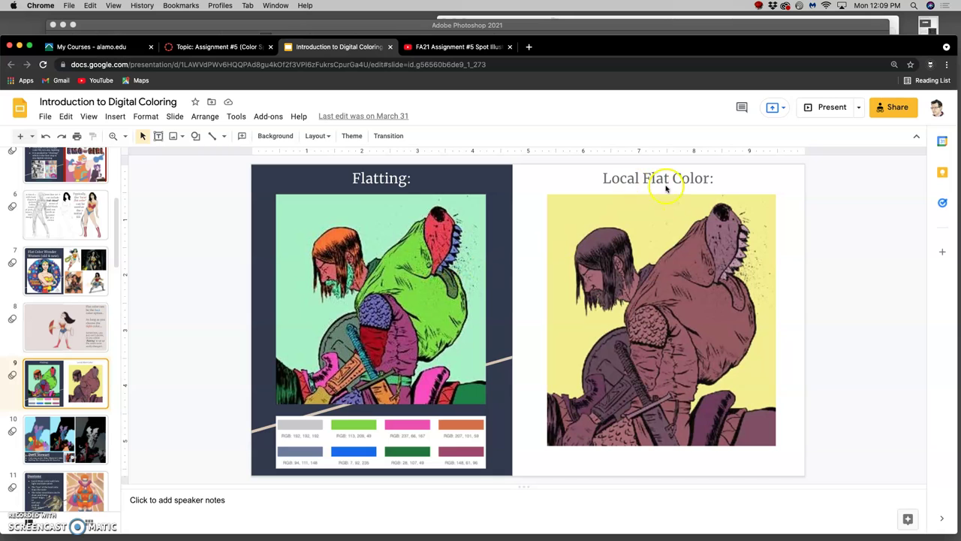
left_click(83, 451)
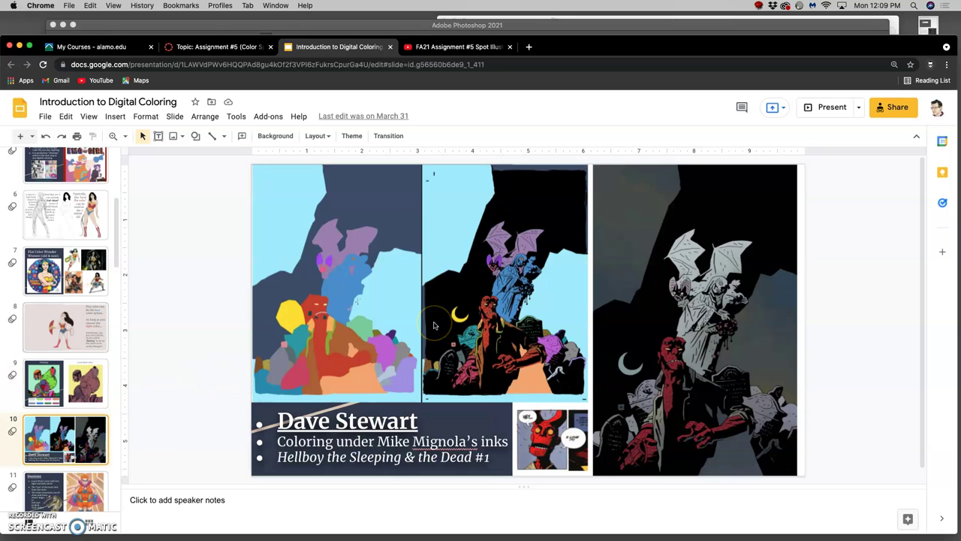
Review slide 12 and the color-hold slides, then return to the Assignment #5 discussion.
scroll(75, 331, "down", 5)
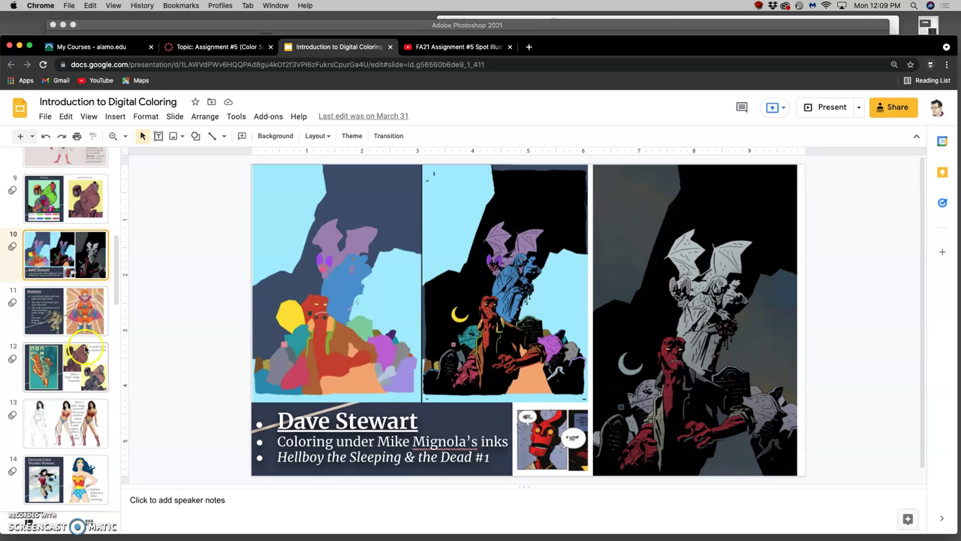
left_click(85, 350)
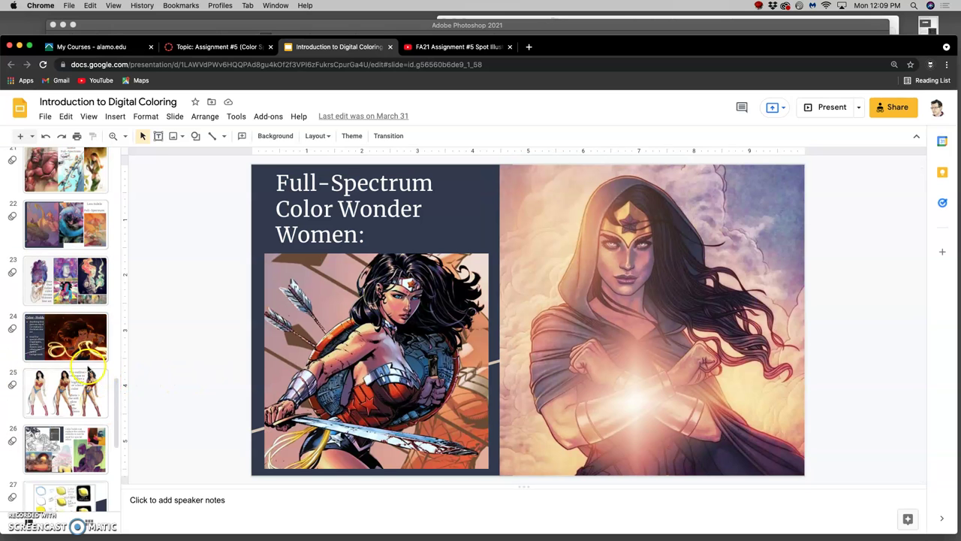
left_click(75, 347)
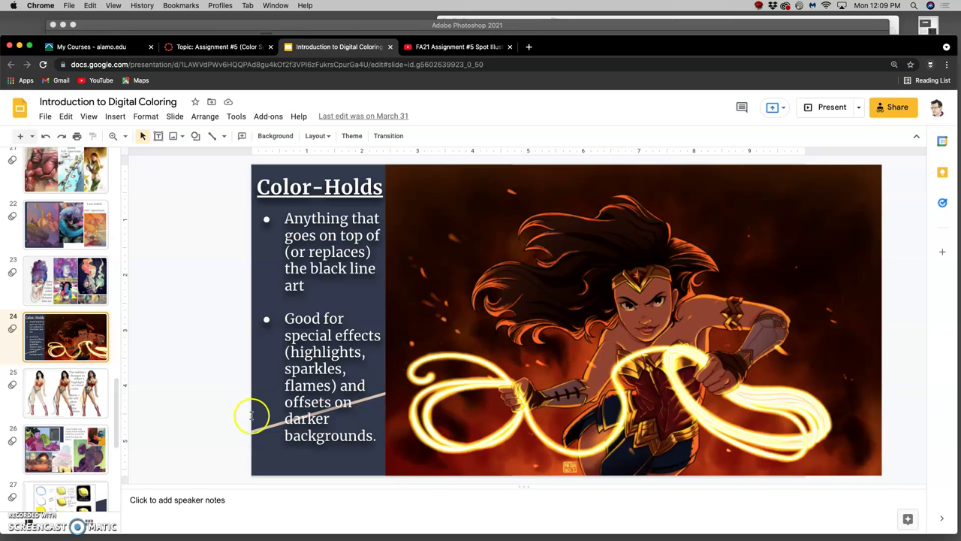
left_click(69, 453)
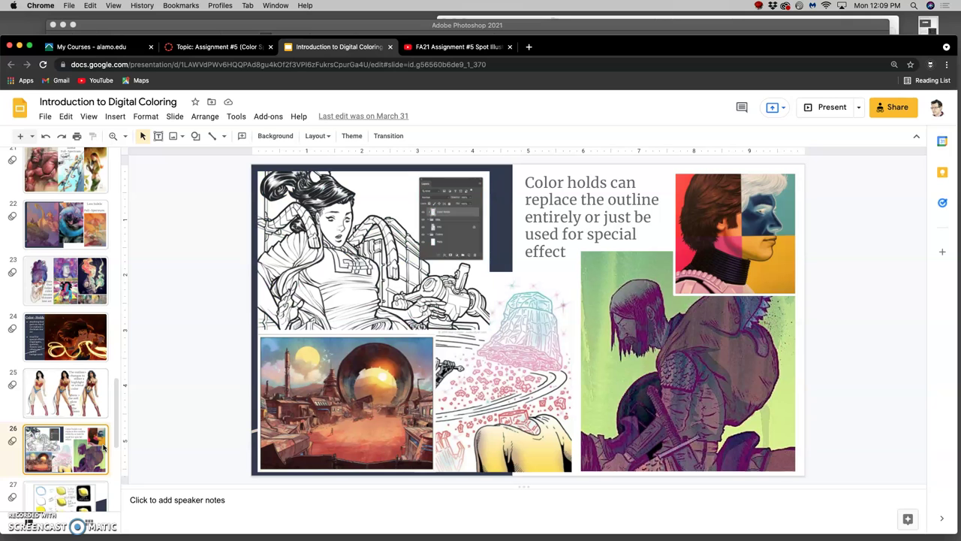
left_click(219, 46)
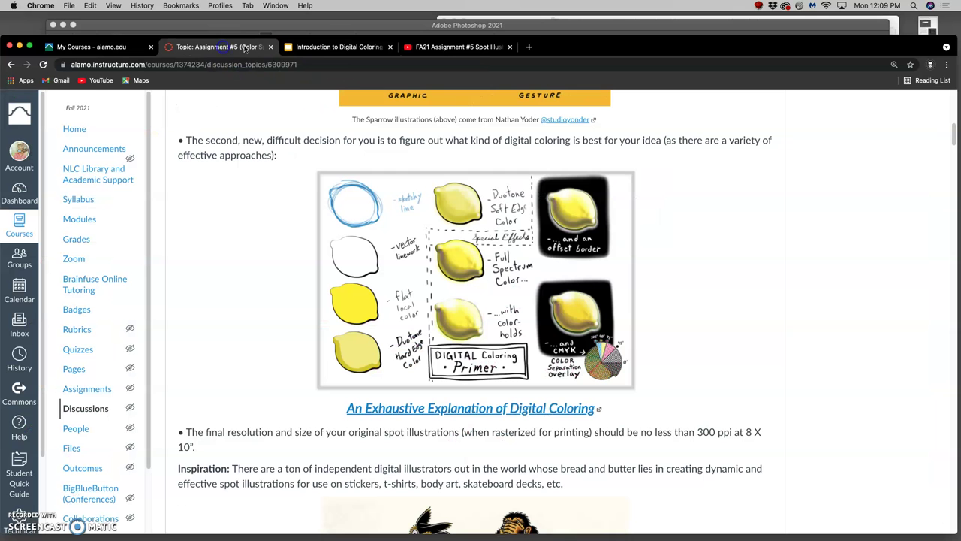
Nudge the placed eagle art upward, commit it, and rasterize its layer when the Eraser prompts.
left_click(467, 26)
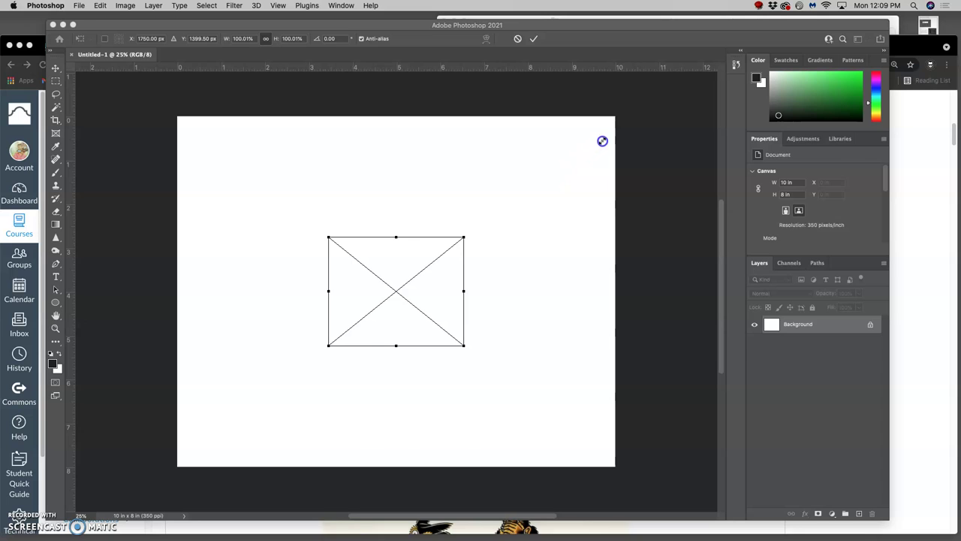
left_click_drag(500, 225, 502, 217)
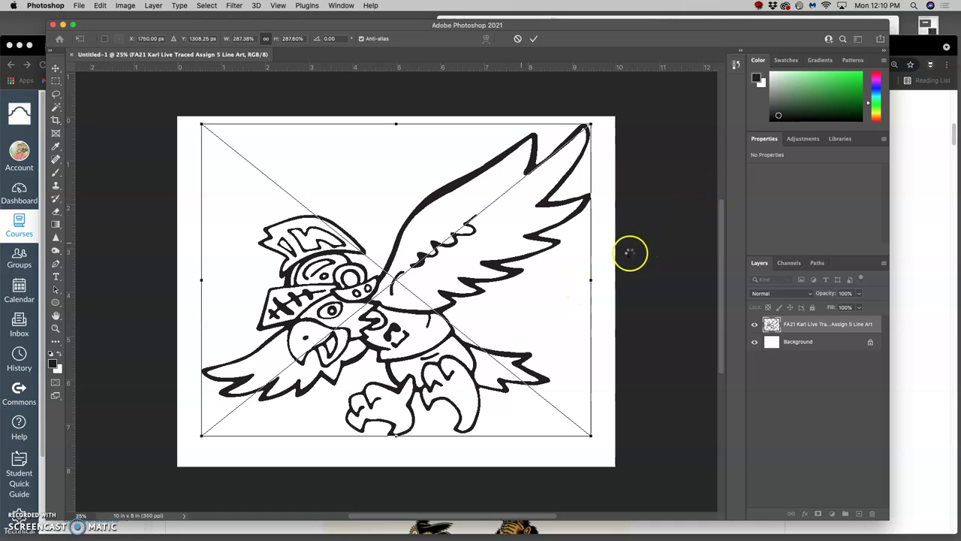
key("Return")
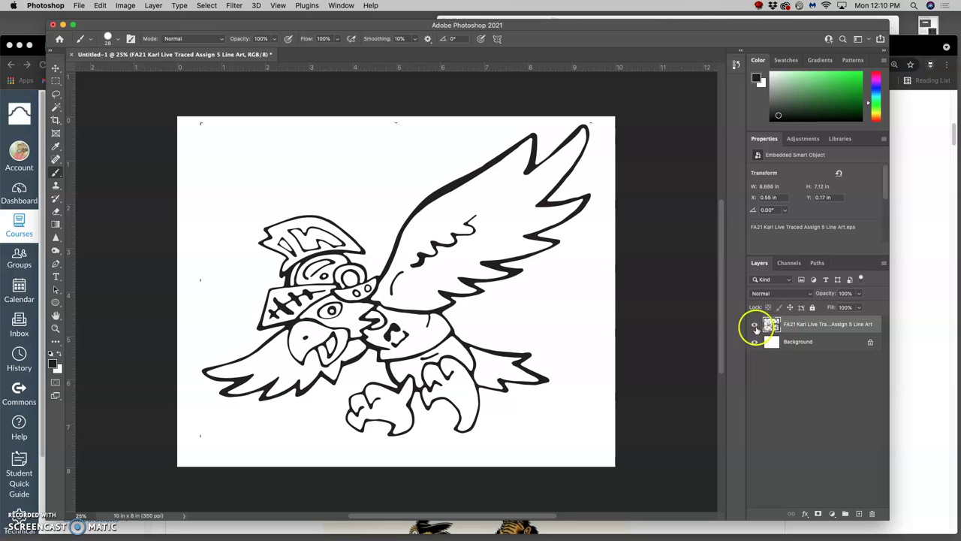
left_click(56, 214)
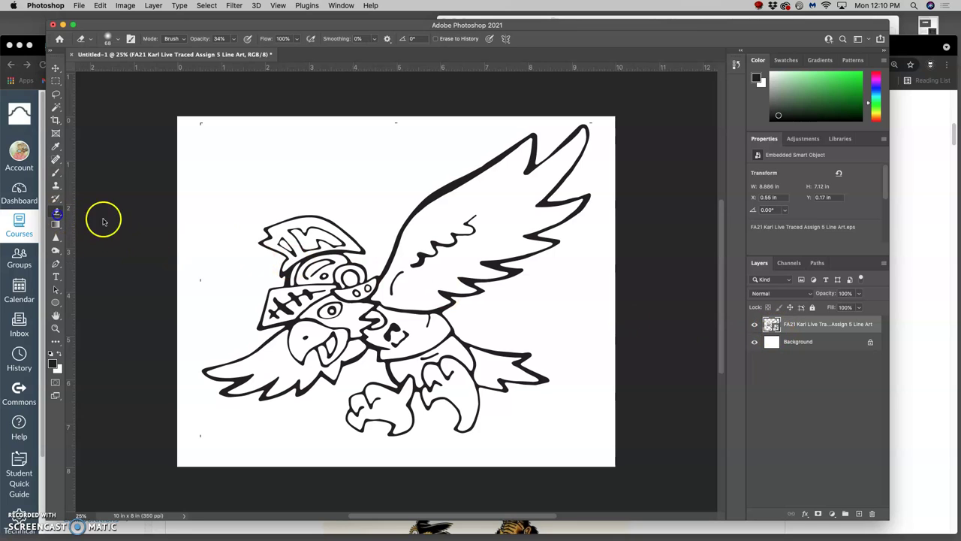
left_click(348, 243)
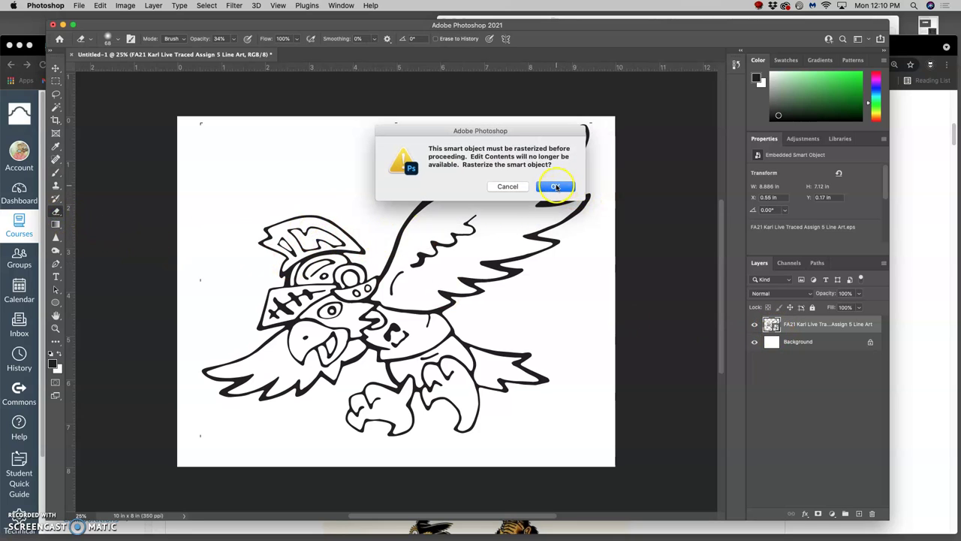
left_click(556, 187)
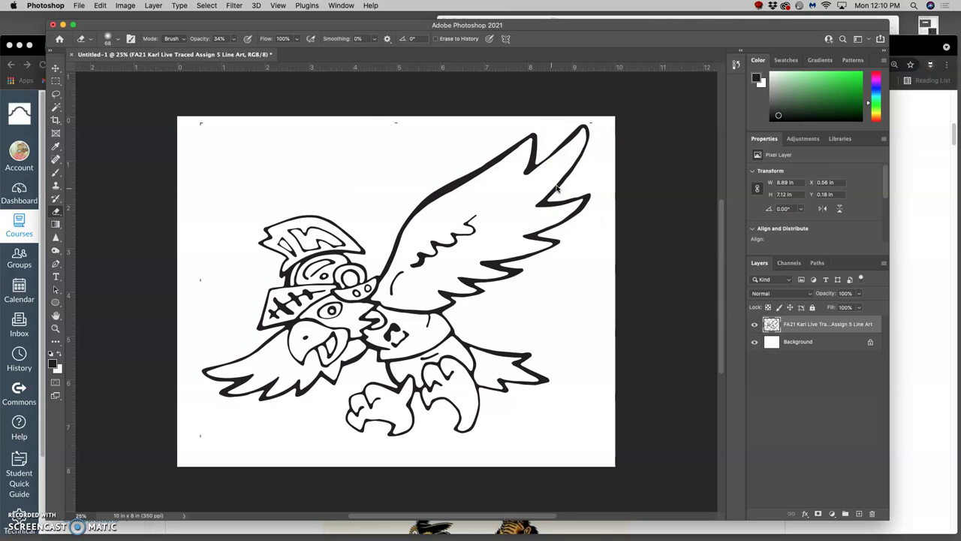
left_click_drag(794, 323, 743, 323)
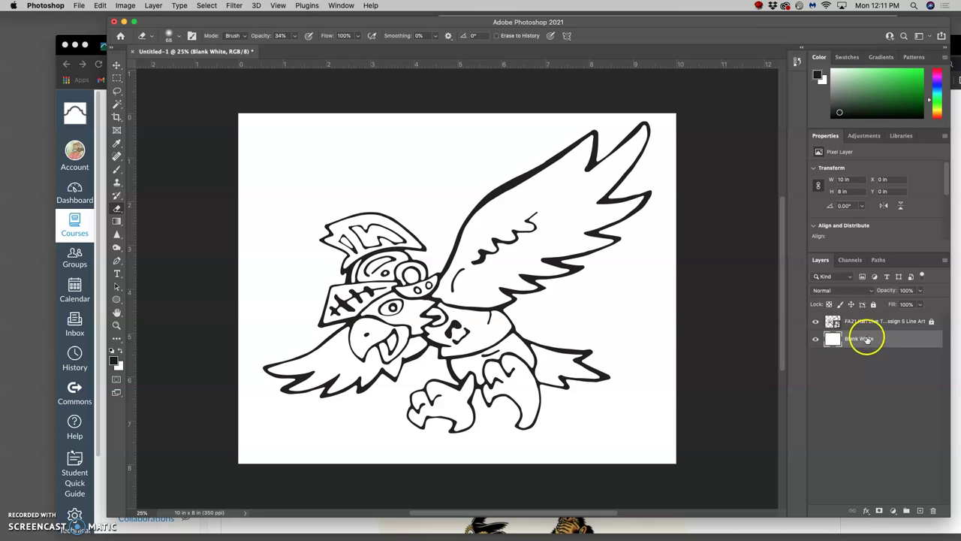
Toggle the eagle line art's visibility to check it, then fully lock the Blank White layer.
left_click(816, 321)
left_click(816, 322)
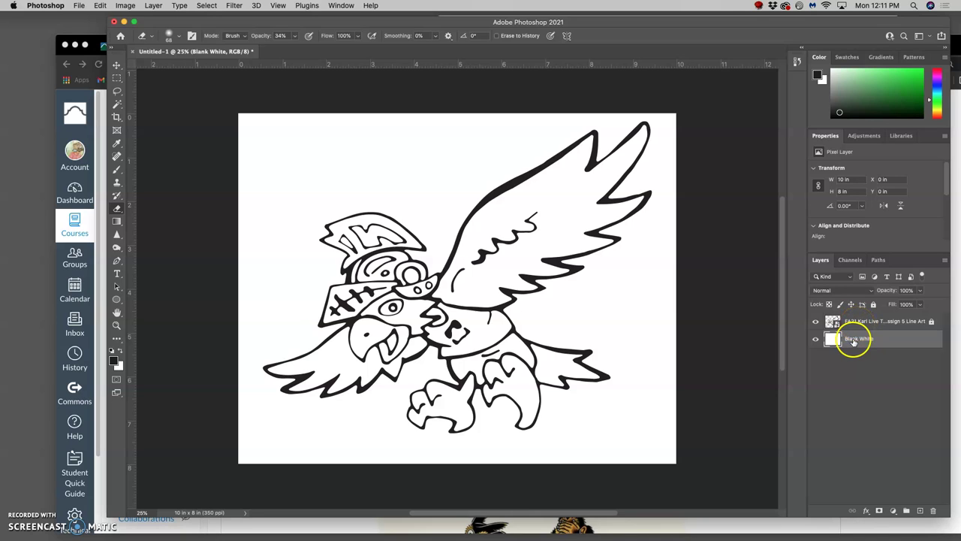
left_click(874, 304)
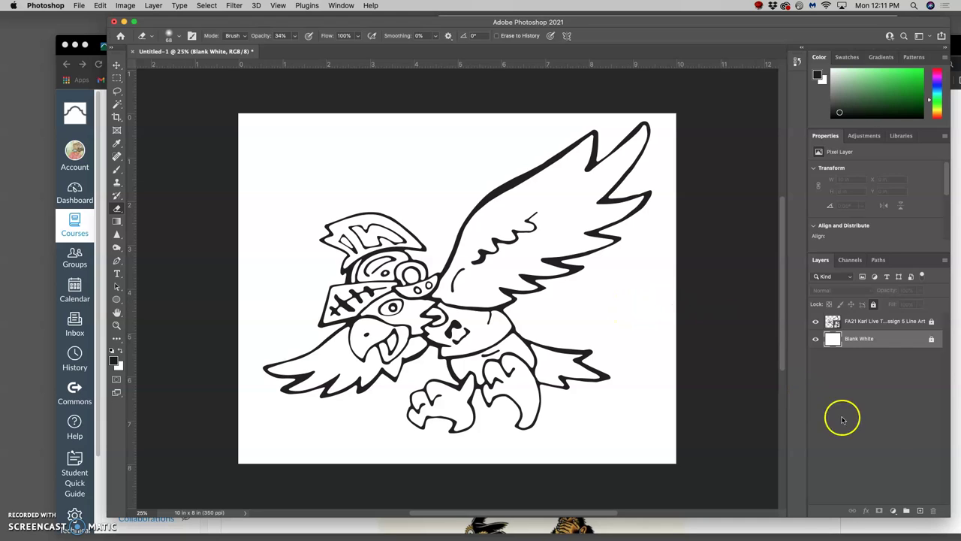
Add a layer above Blank White named 'Flat Local Color', then return to the Canvas discussion.
left_click(918, 511)
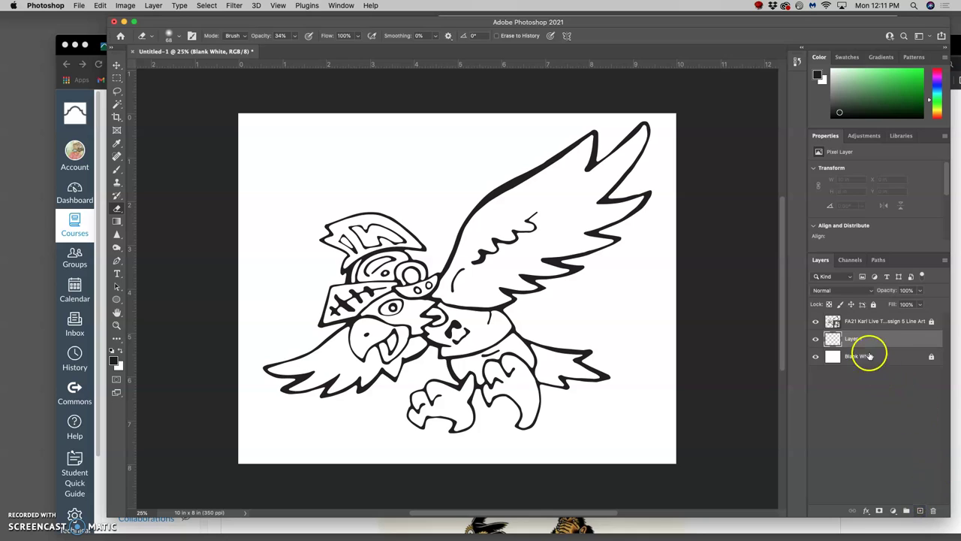
double_click(852, 339)
type("Flat Local Color")
key("Return")
left_click(90, 41)
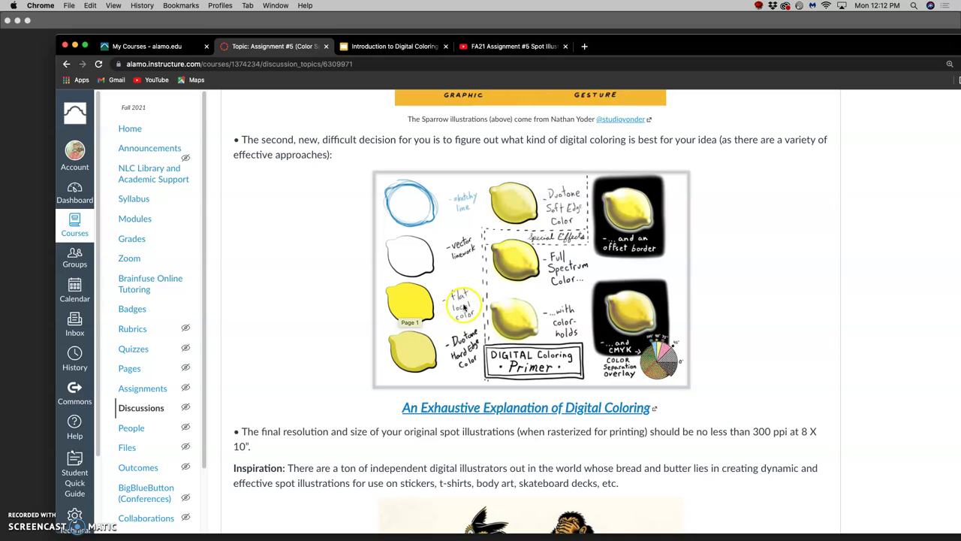
Scroll through the Canvas discussion post, then switch to the Introduction to Digital Coloring slides.
scroll(496, 289, "up", 10)
scroll(495, 290, "down", 20)
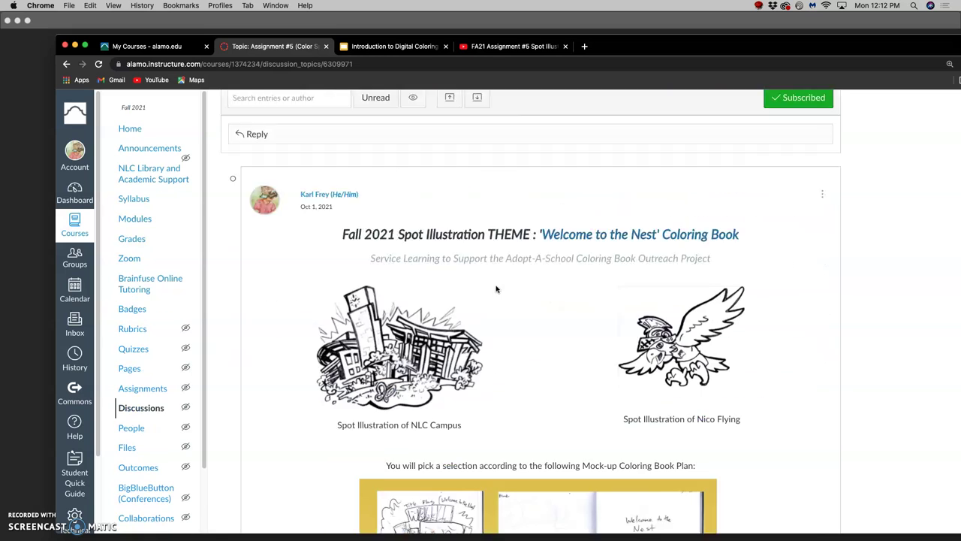
scroll(496, 289, "down", 1)
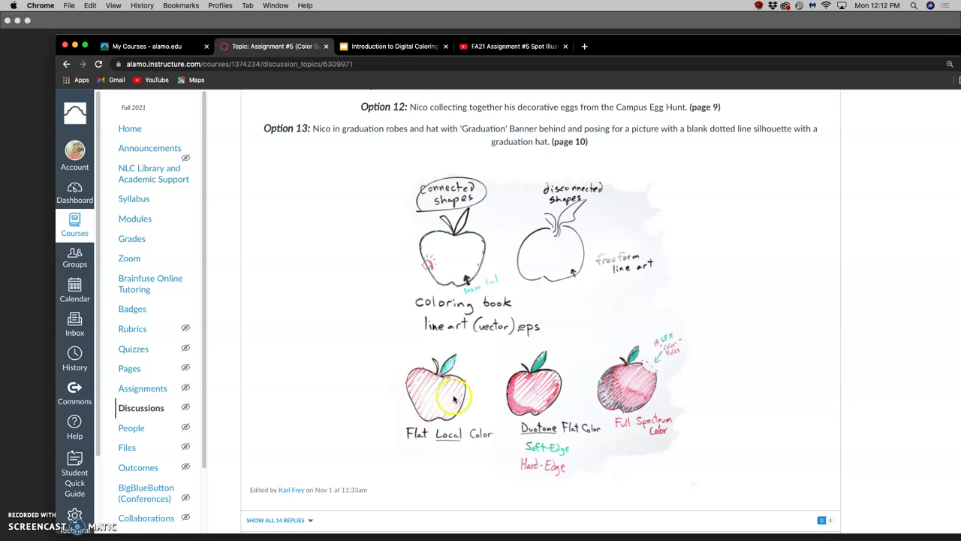
scroll(560, 247, "up", 8)
scroll(572, 244, "up", 15)
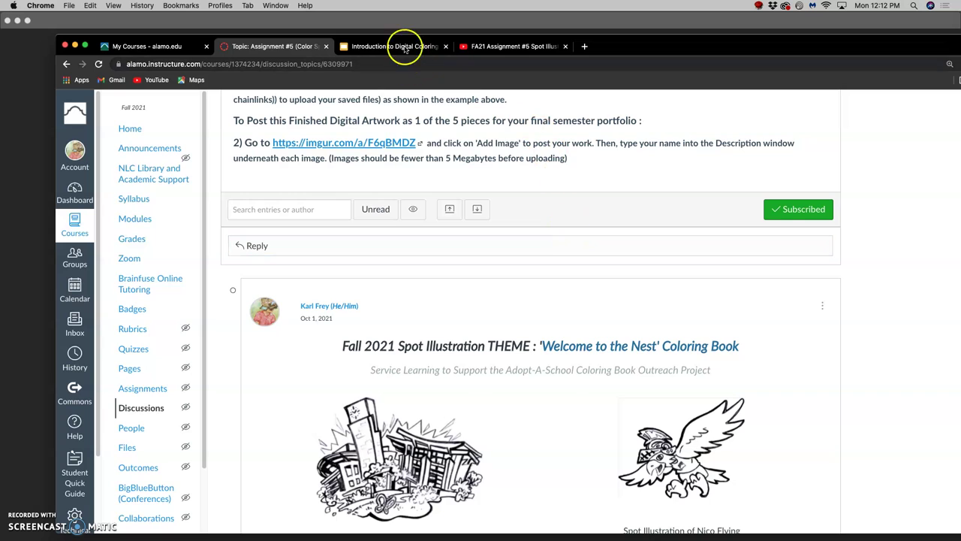
left_click(402, 46)
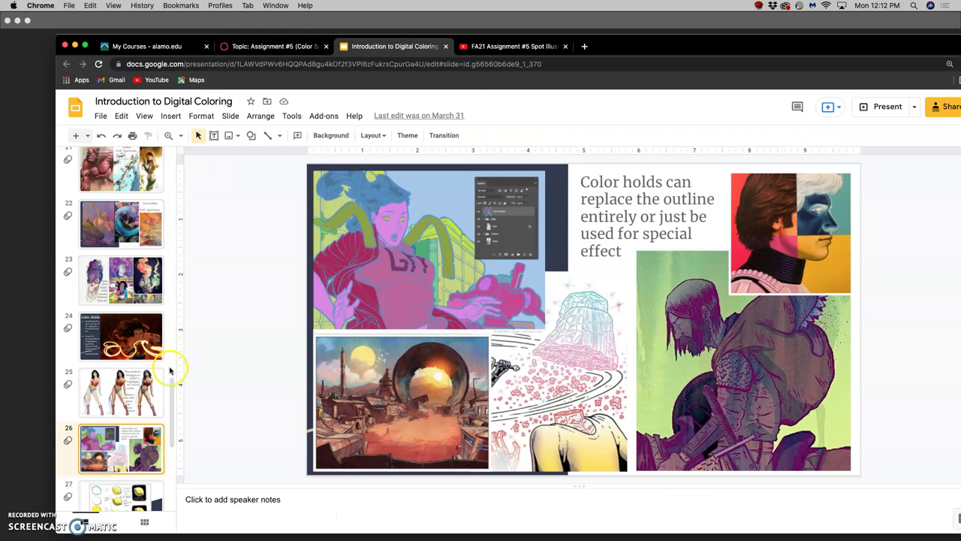
Review slide 3 on coloring steps and slide 6 on flat color, then start a new tab.
left_click_drag(172, 386, 168, 199)
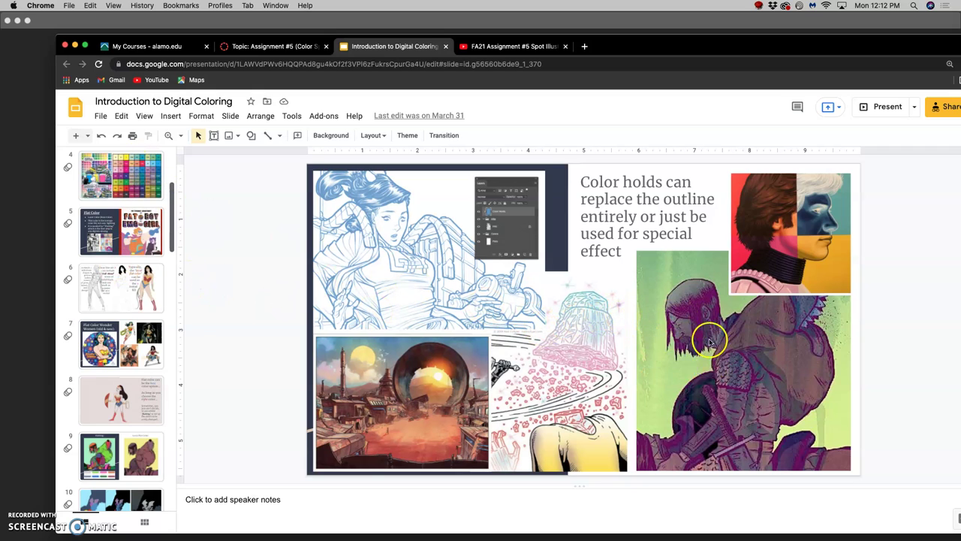
key("Down")
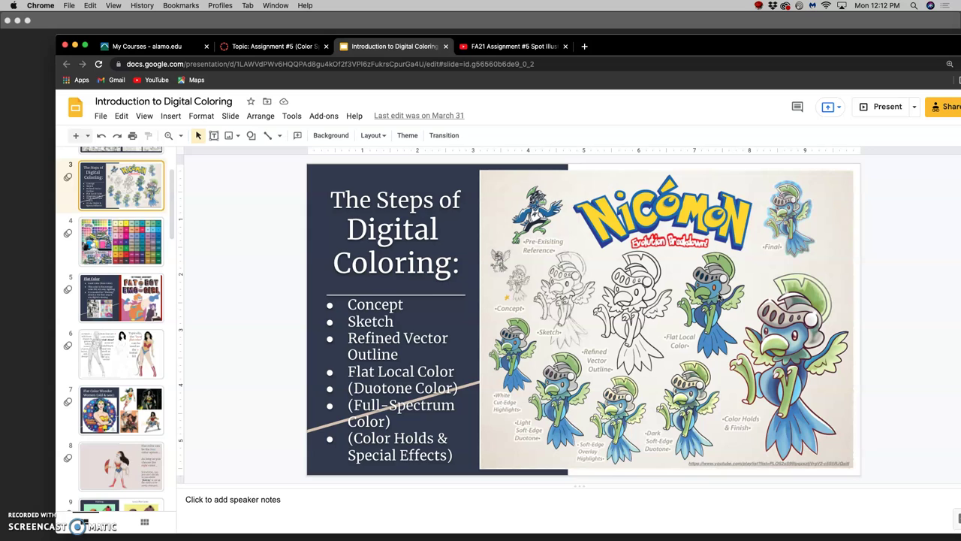
left_click(154, 353)
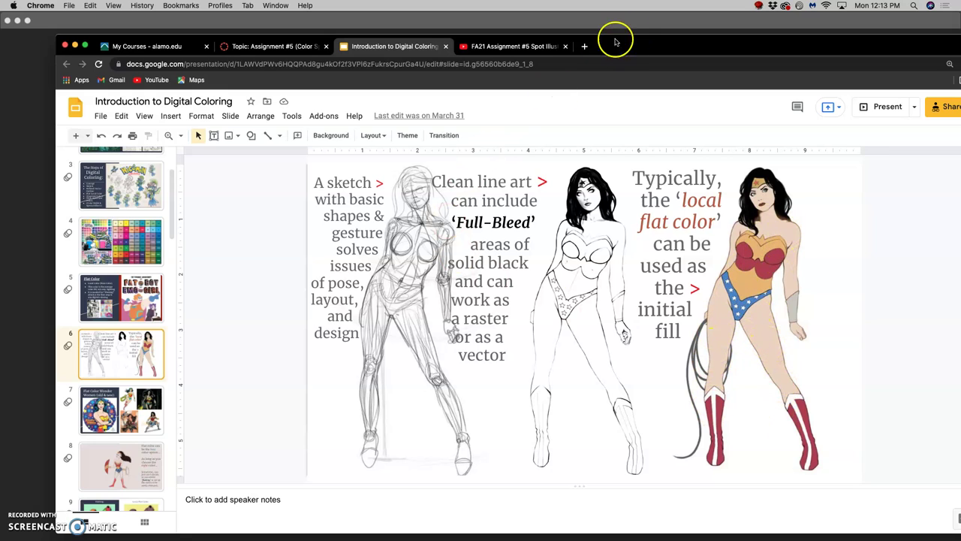
left_click(584, 46)
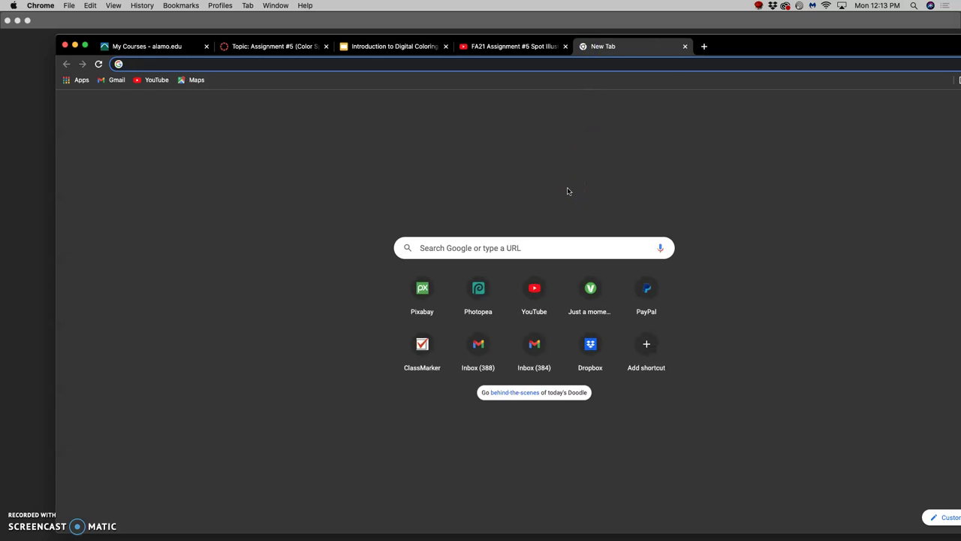
Search images for 'color charlie brown' and enlarge the Peanuts group color picture.
type("color charlie brown")
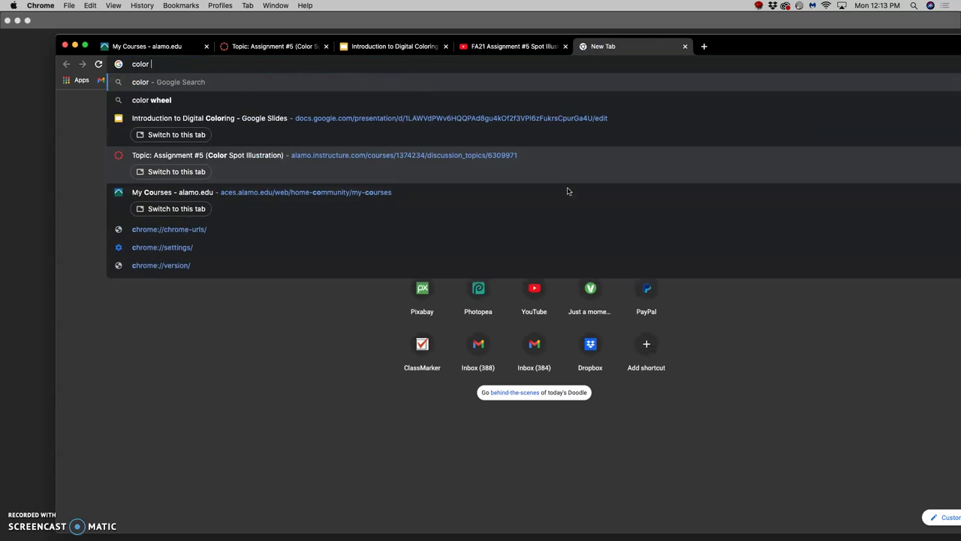
key("Return")
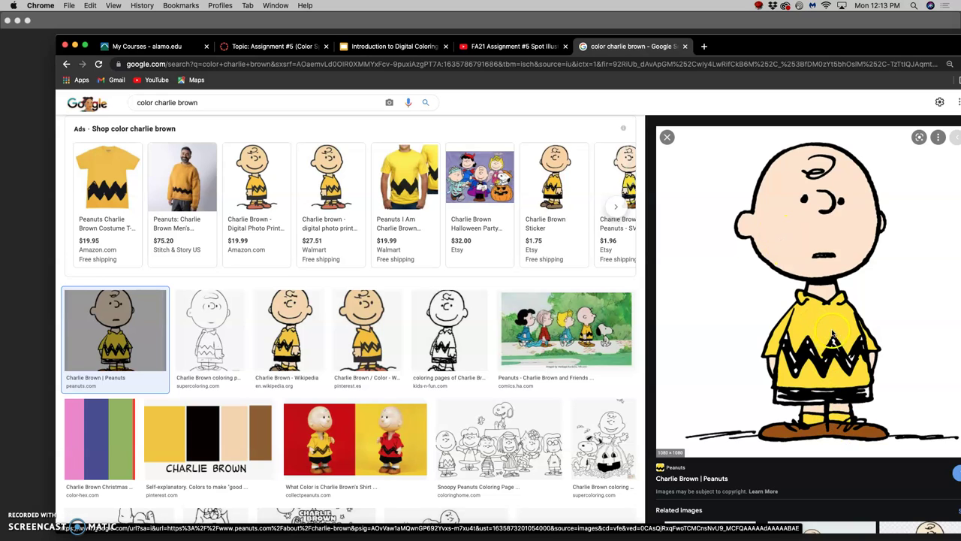
left_click(606, 346)
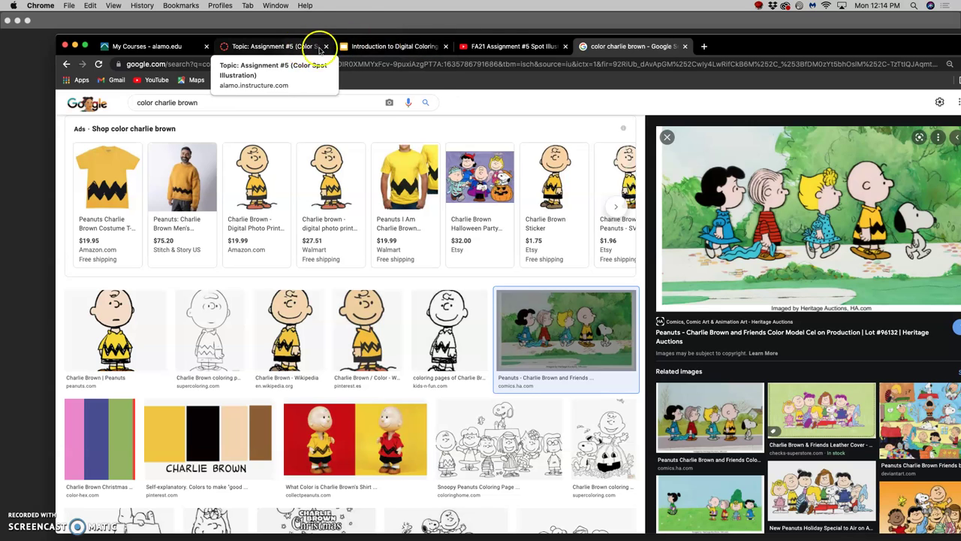
Return to Photoshop with the eagle drawing and select the Flat Local Color layer.
left_click(41, 72)
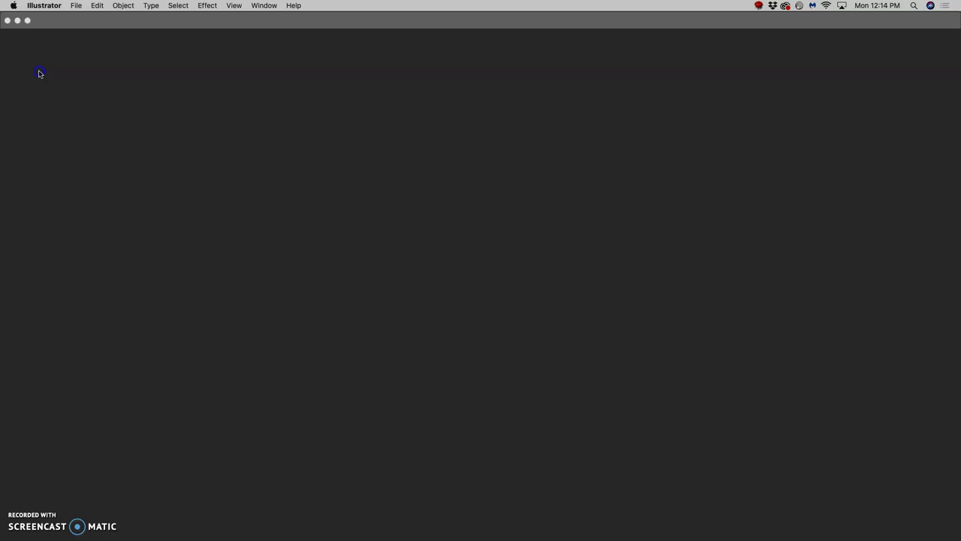
mouse_move(4, 274)
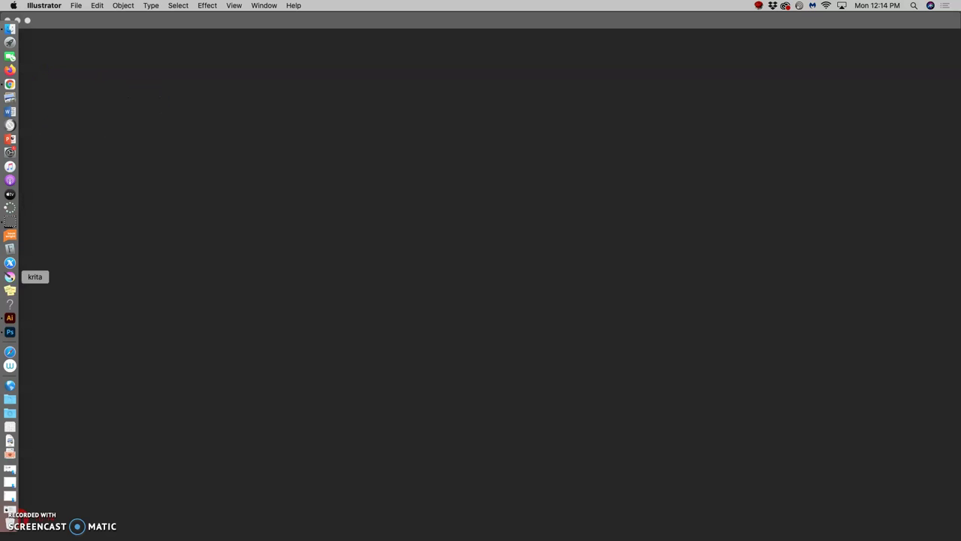
left_click(10, 332)
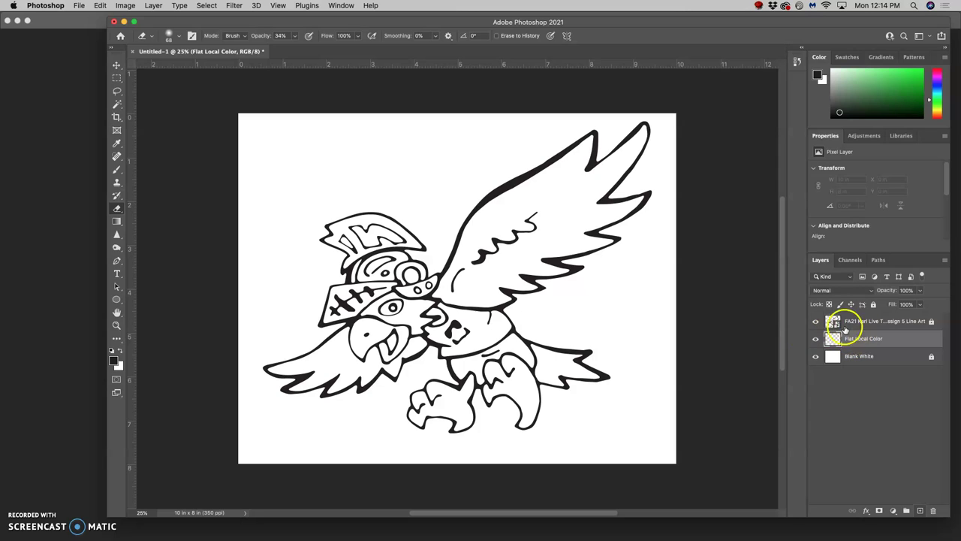
left_click(872, 343)
Magic Wand select the interior of the eagle's raised wing.
key("w")
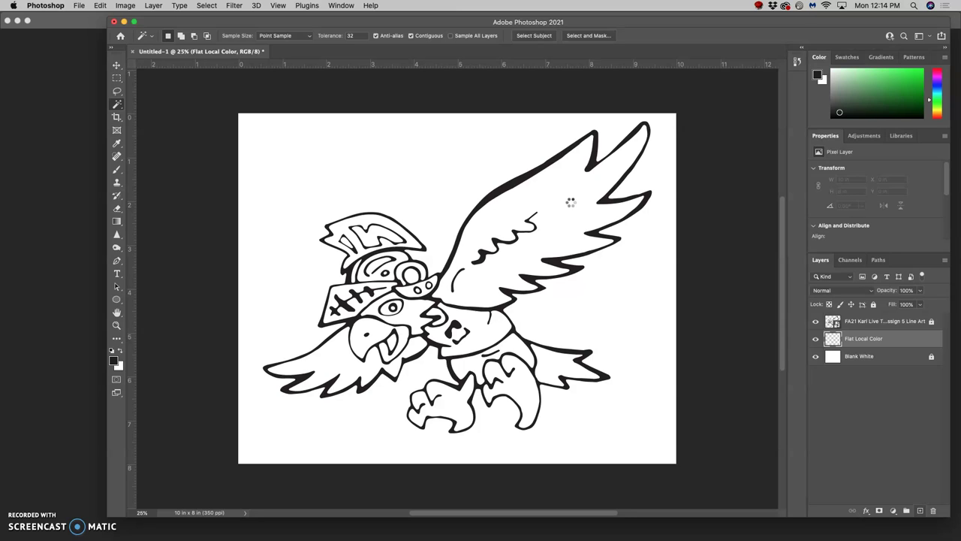
left_click(480, 253)
left_click(549, 240)
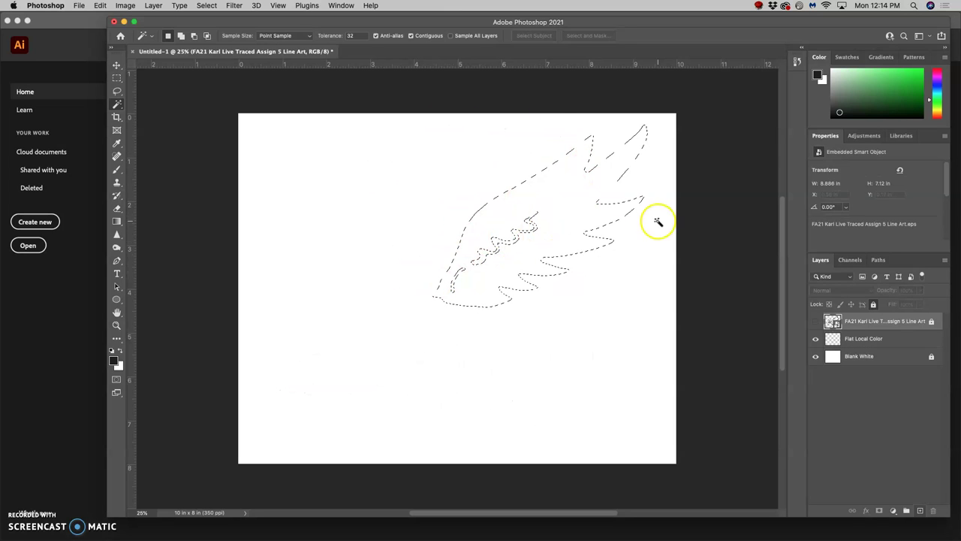
Show the line art, activate Flat Local Color, and pick a medium blue in the Color panel.
left_click(816, 322)
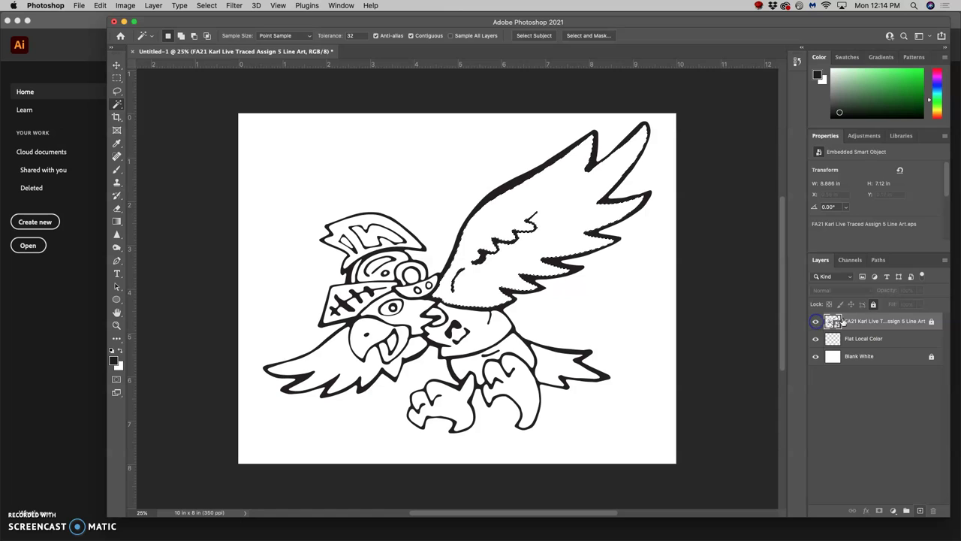
left_click(899, 340)
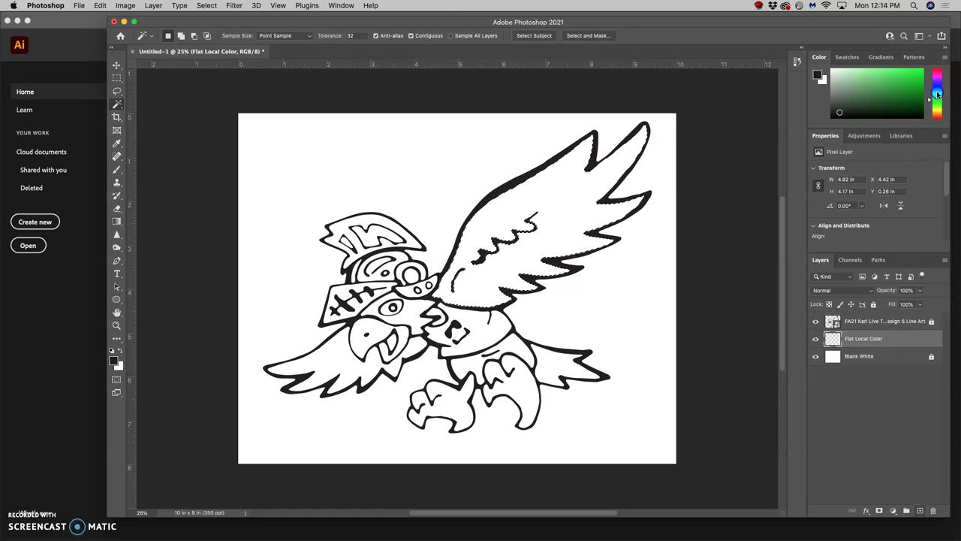
left_click_drag(937, 95, 938, 89)
left_click(898, 83)
left_click(936, 87)
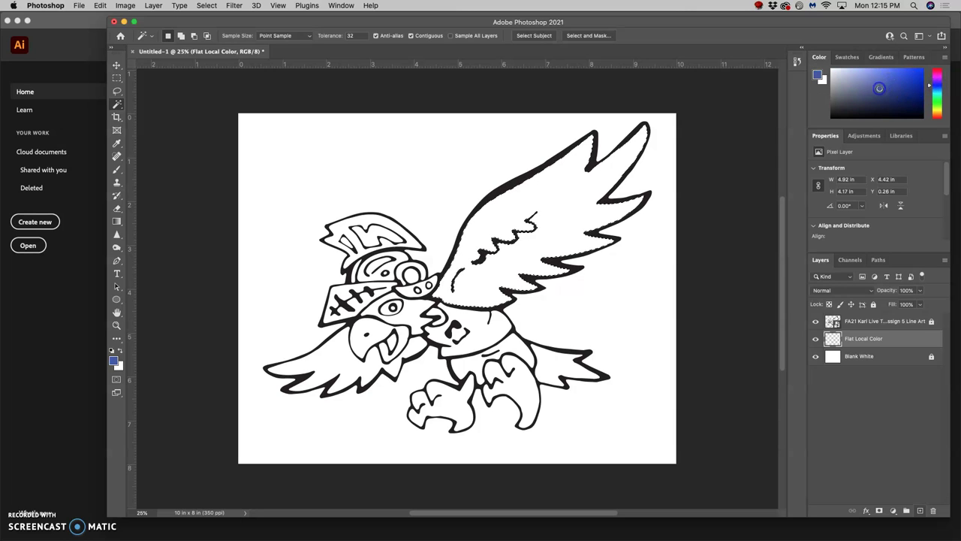
left_click(936, 93)
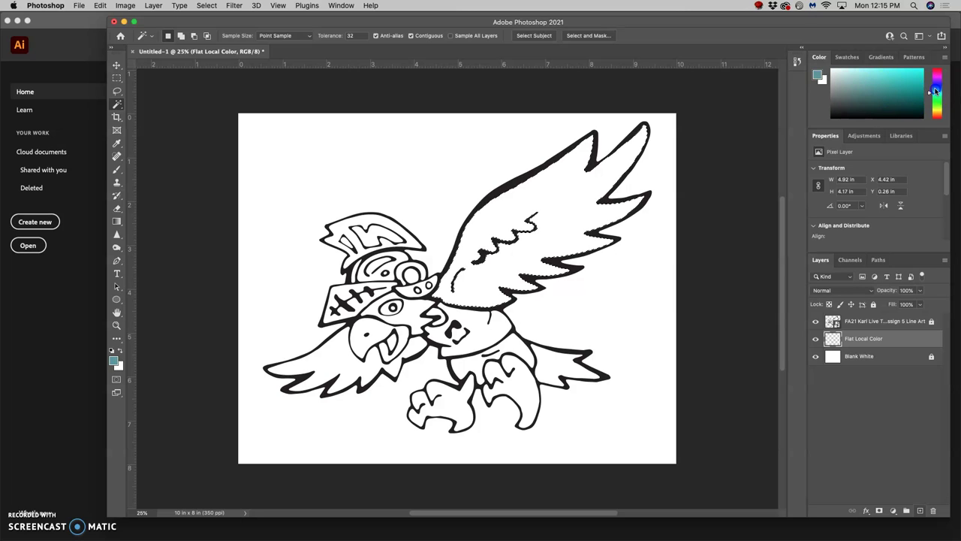
left_click_drag(892, 89, 869, 82)
left_click_drag(824, 111, 866, 90)
left_click(887, 81)
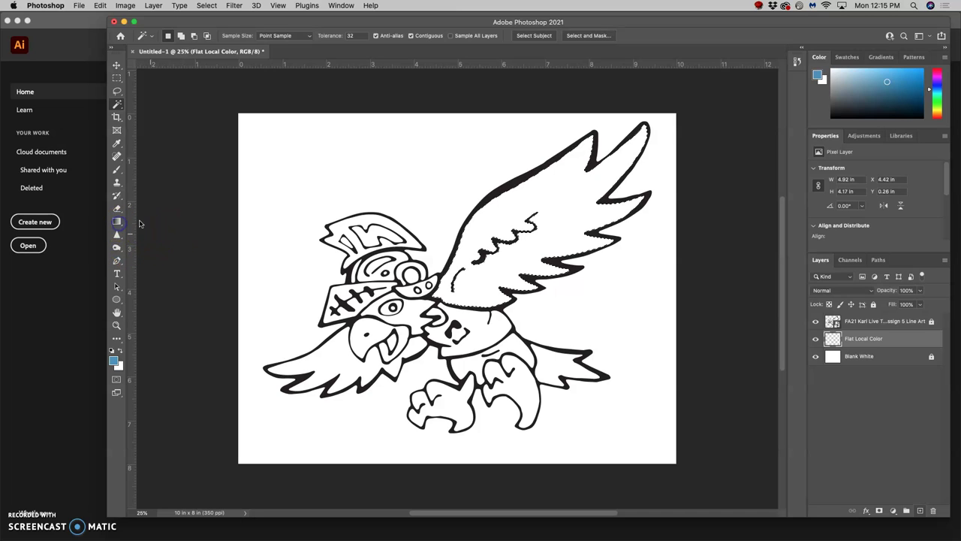
Paint Bucket the wing blue and toggle line art and background visibility to check it.
mouse_move(117, 222)
left_mouse_down()
mouse_move(155, 215)
mouse_move(150, 233)
left_mouse_up()
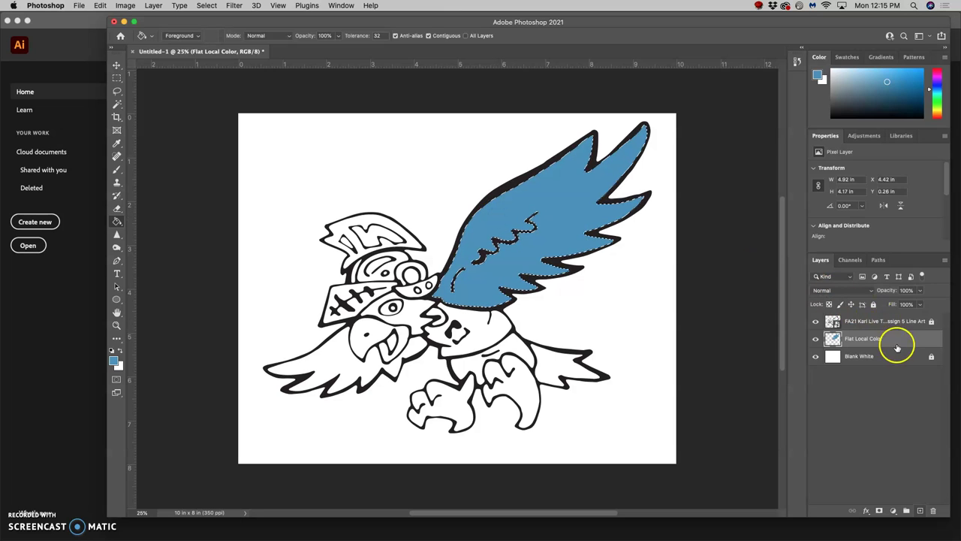
left_click(815, 322)
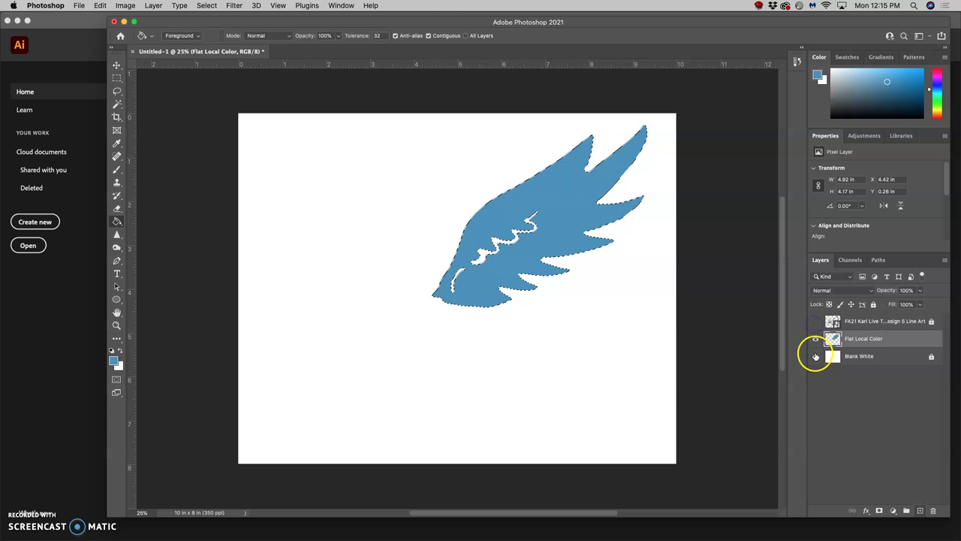
left_click(816, 356)
left_click(815, 356)
left_click(816, 322)
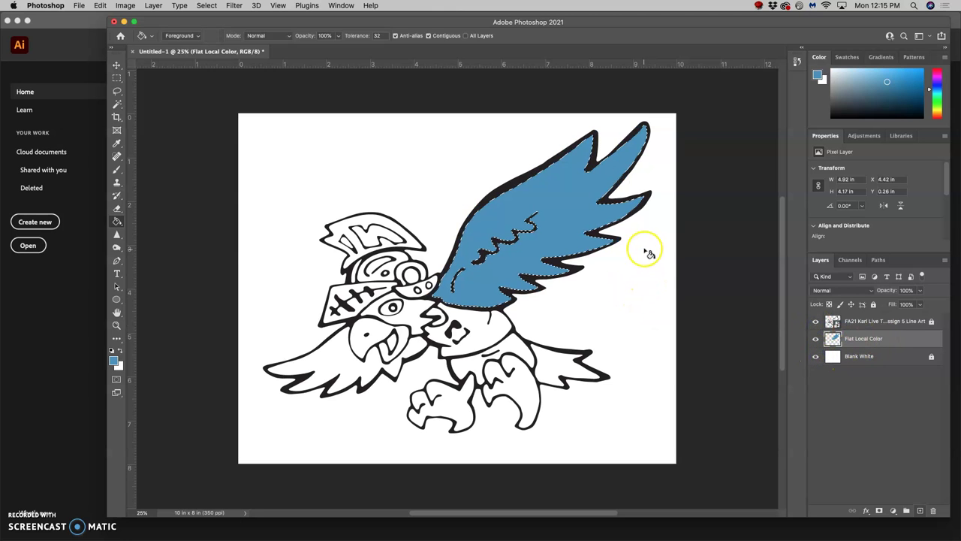
left_click(864, 321)
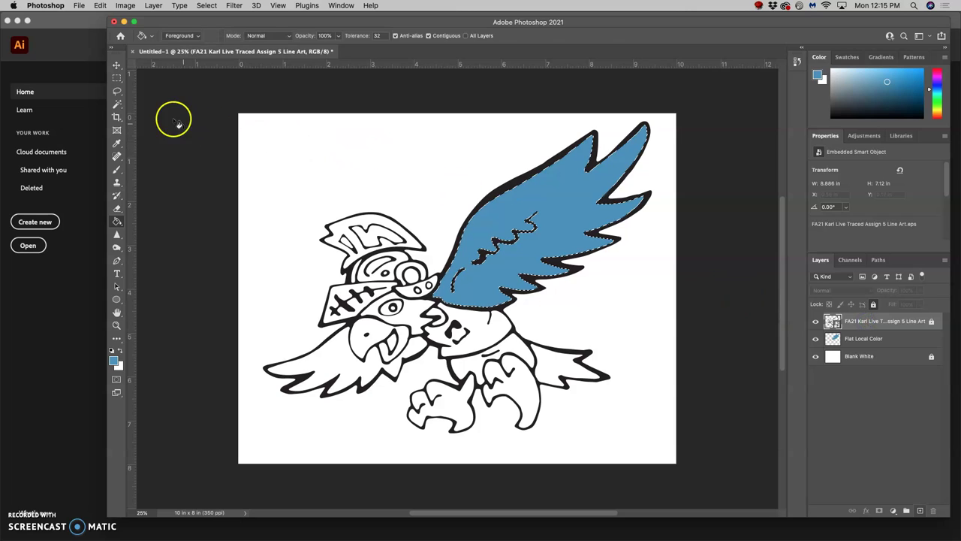
Magic Wand select the eagle's lower wings, head and body on the line-art layer.
left_click(117, 104)
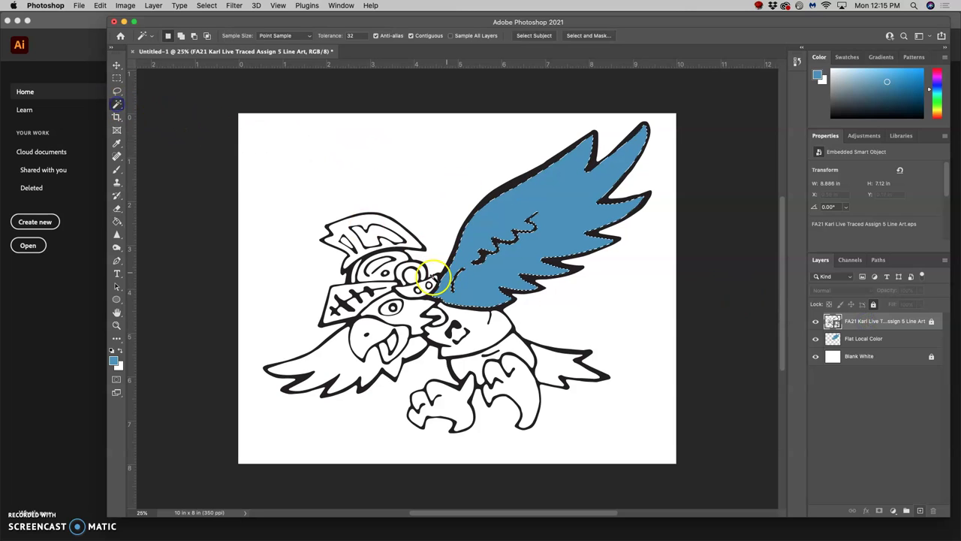
left_click(339, 351)
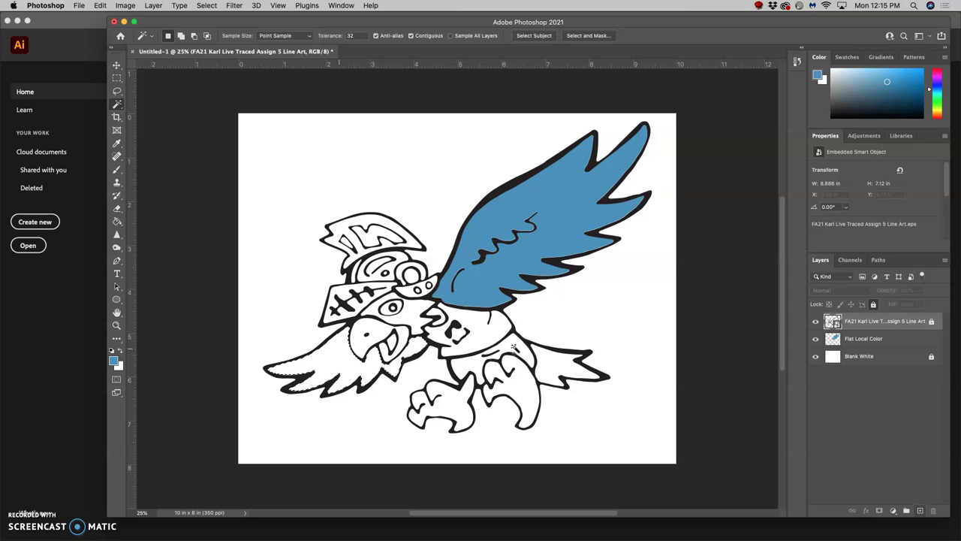
left_click(552, 360)
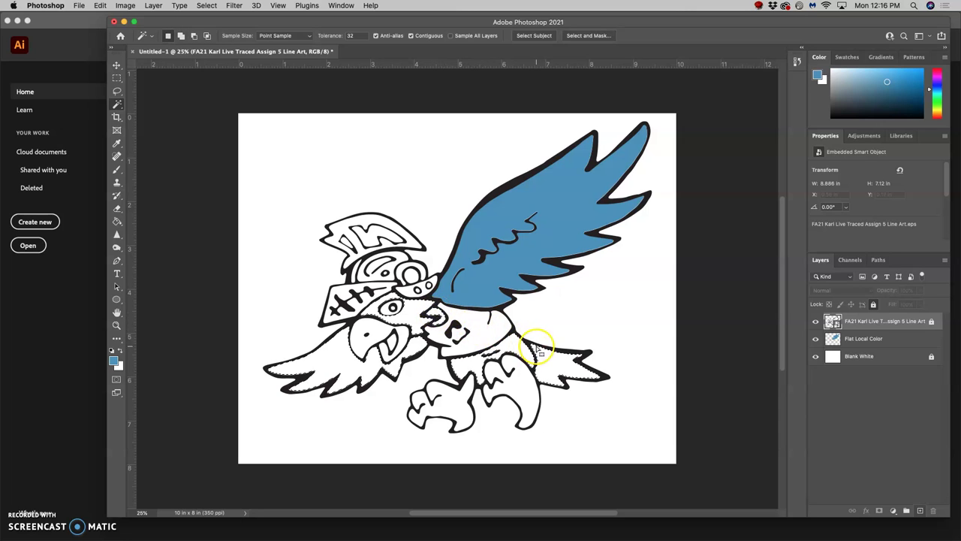
Fill the lower wings, head and body with the same blue, deselect, and hide the line art.
left_click(896, 337)
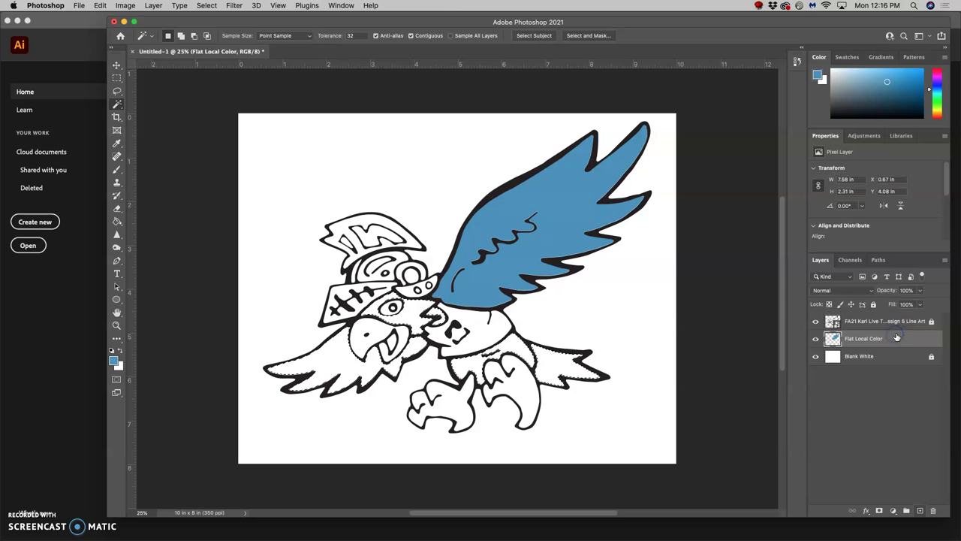
left_click(117, 221)
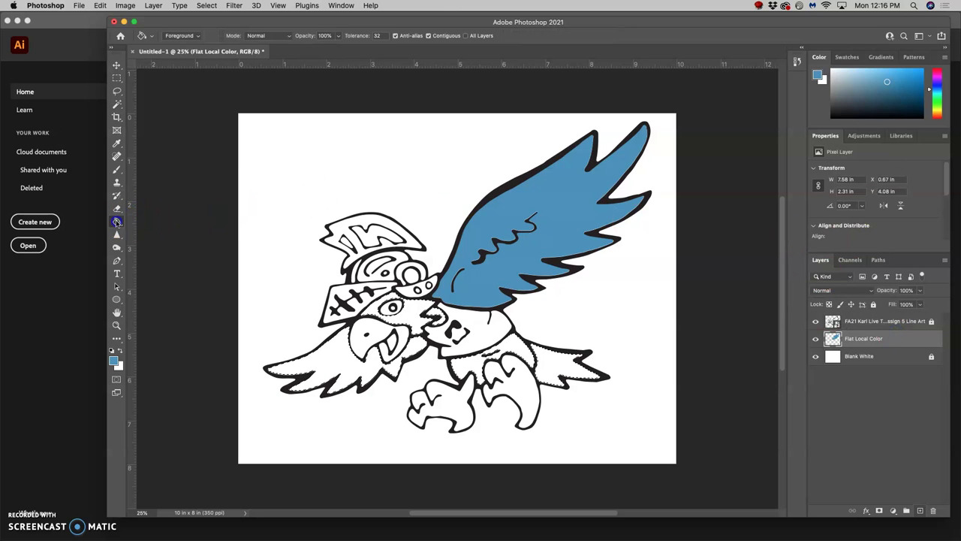
left_click(345, 354)
left_click(500, 392)
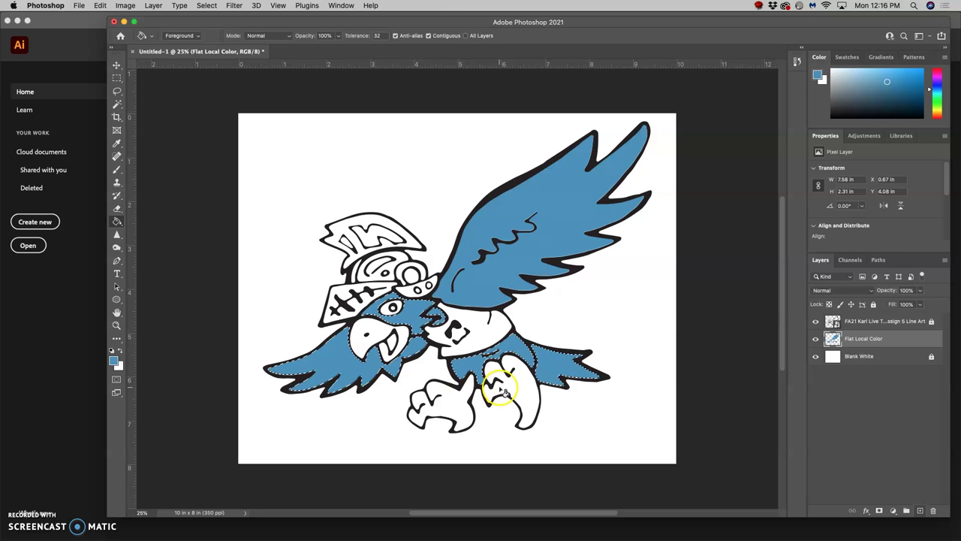
key("super+d")
left_click(815, 323)
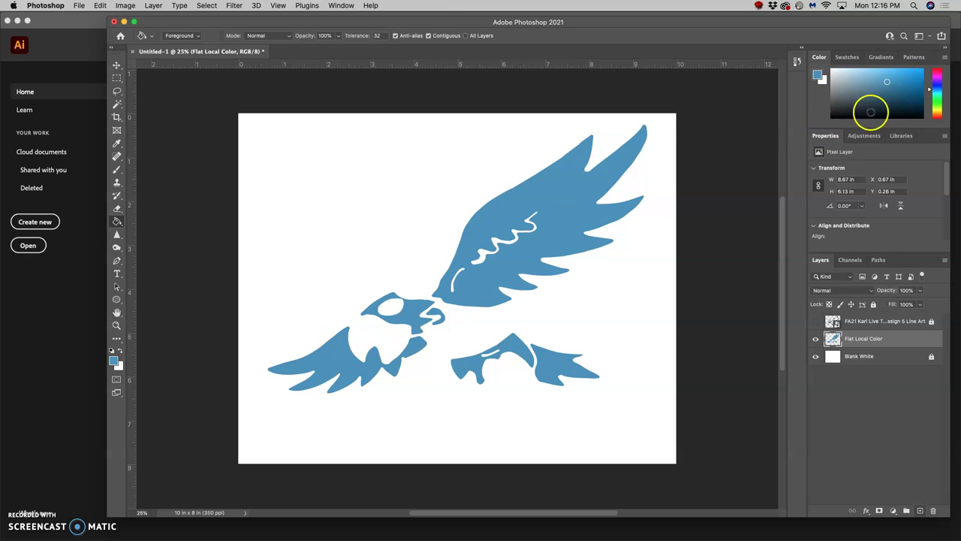
Try darker blue fills on the wings, then undo them to keep one uniform blue.
left_click(337, 350)
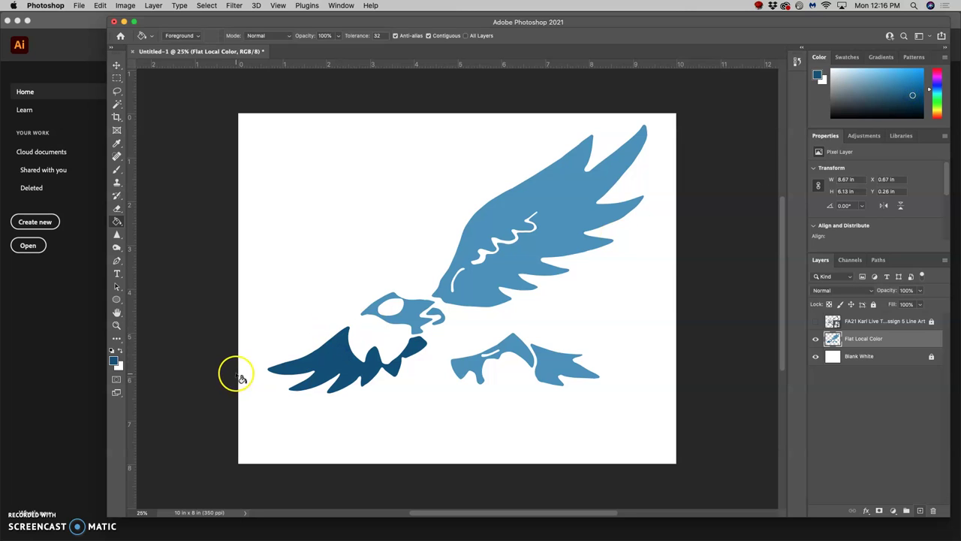
left_click(552, 368)
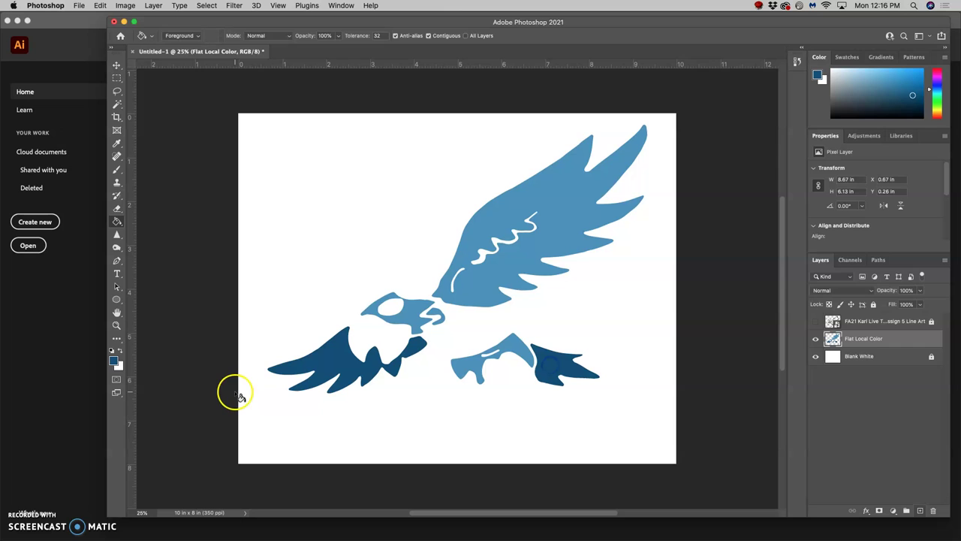
left_click(436, 316)
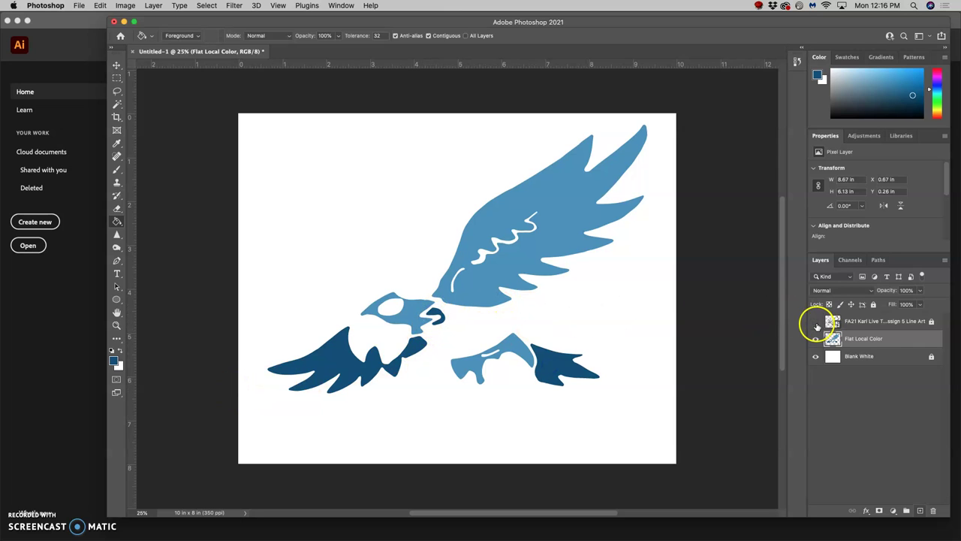
left_click(817, 322)
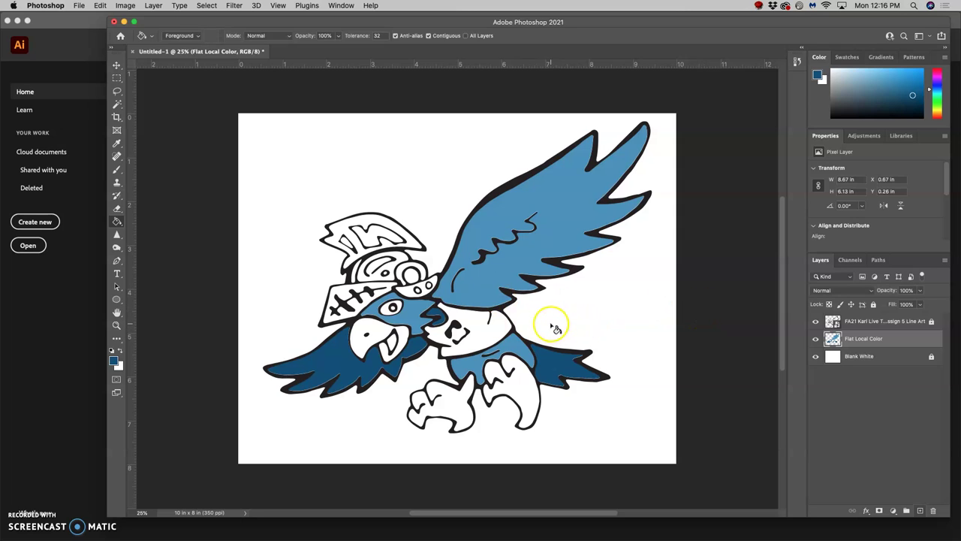
key("super+z")
key("super+z")
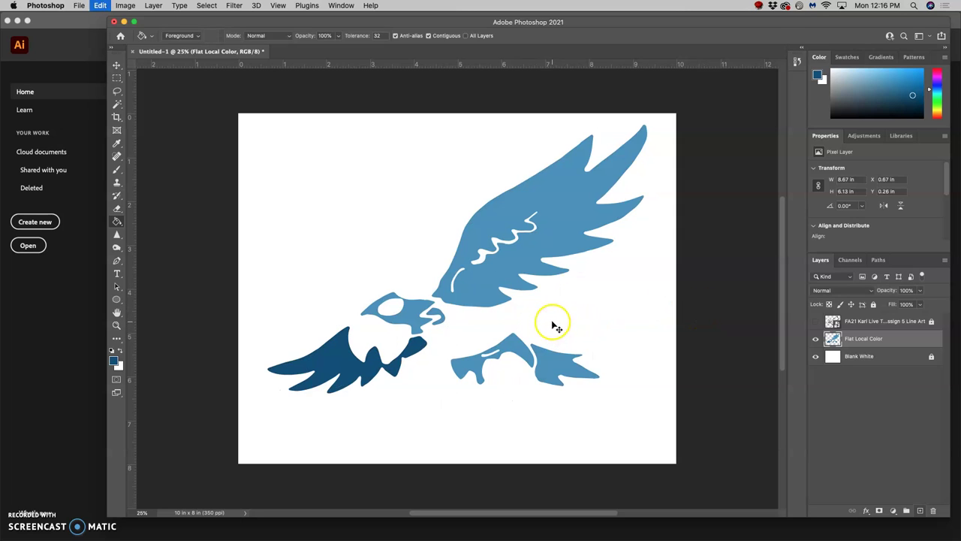
key("super+z")
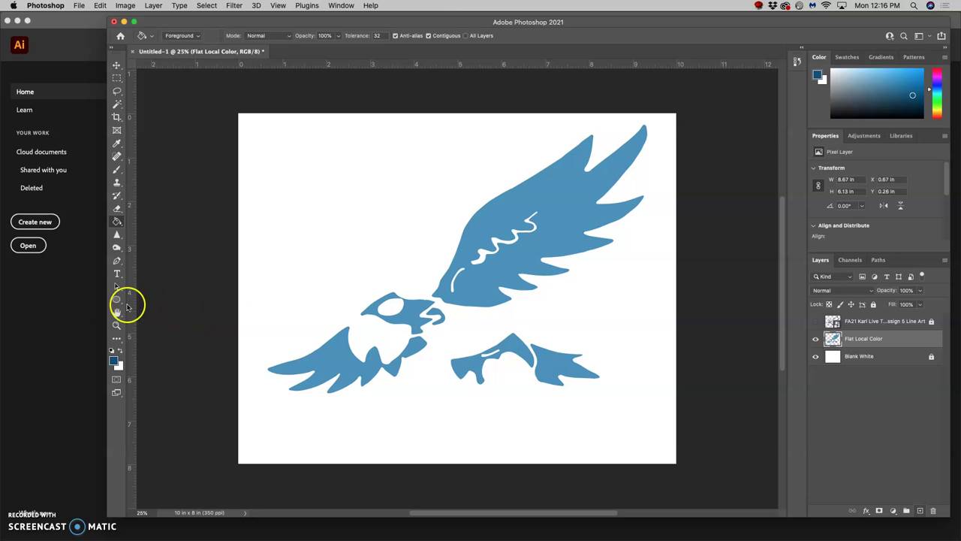
Show the line art again and pick a green in the Color panel.
left_click(815, 321)
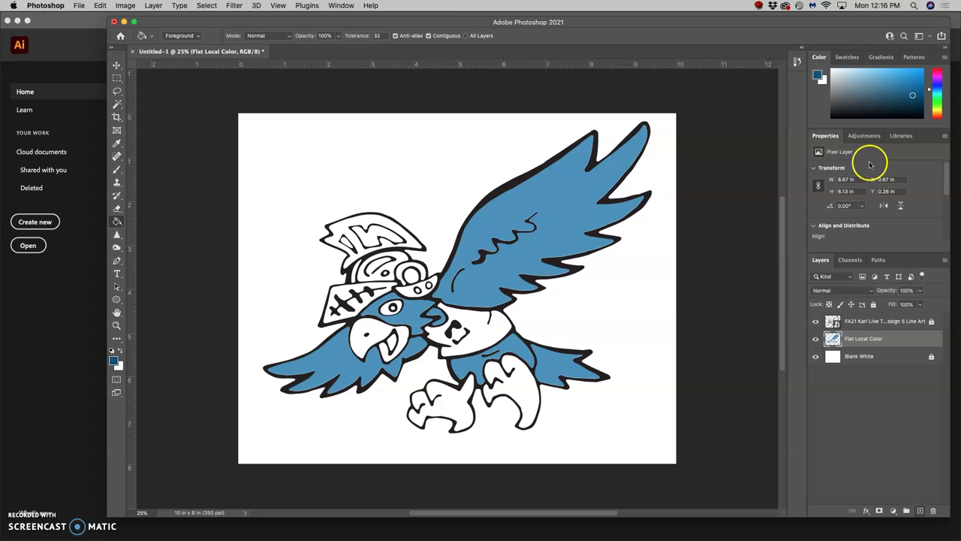
left_click_drag(937, 107, 937, 101)
left_click(899, 88)
left_click(937, 97)
left_click(899, 87)
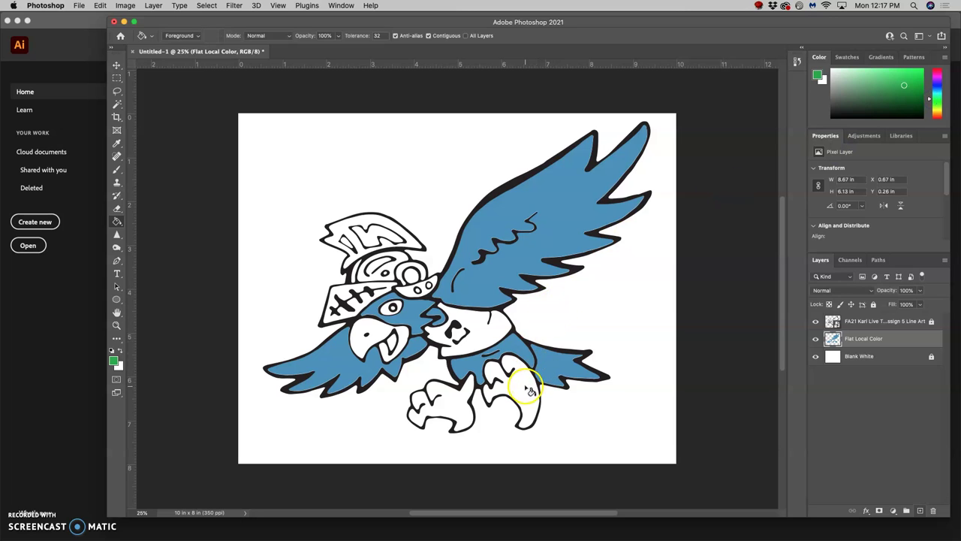
Magic Wand the beak and claw areas on the line art, then activate Flat Local Color.
left_click(854, 325)
left_click(117, 106)
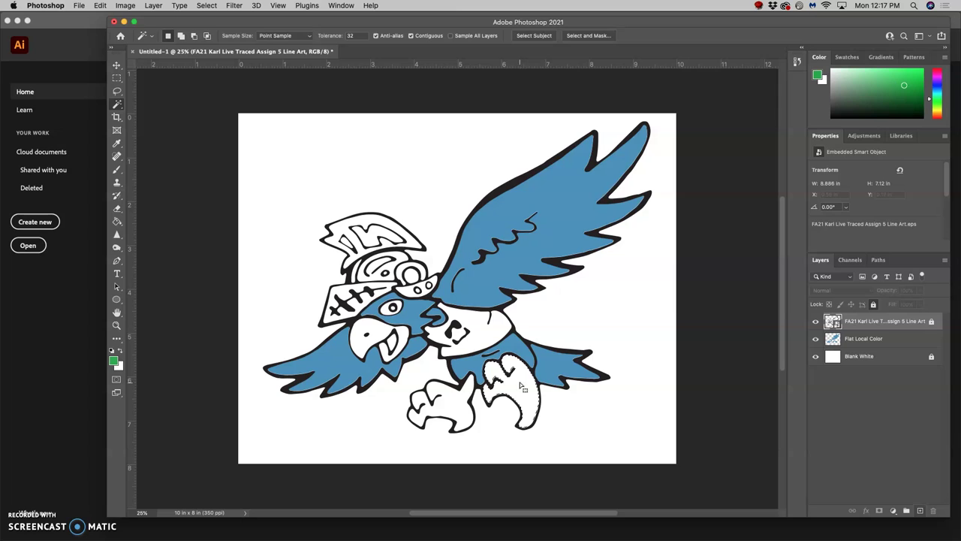
key("shift")
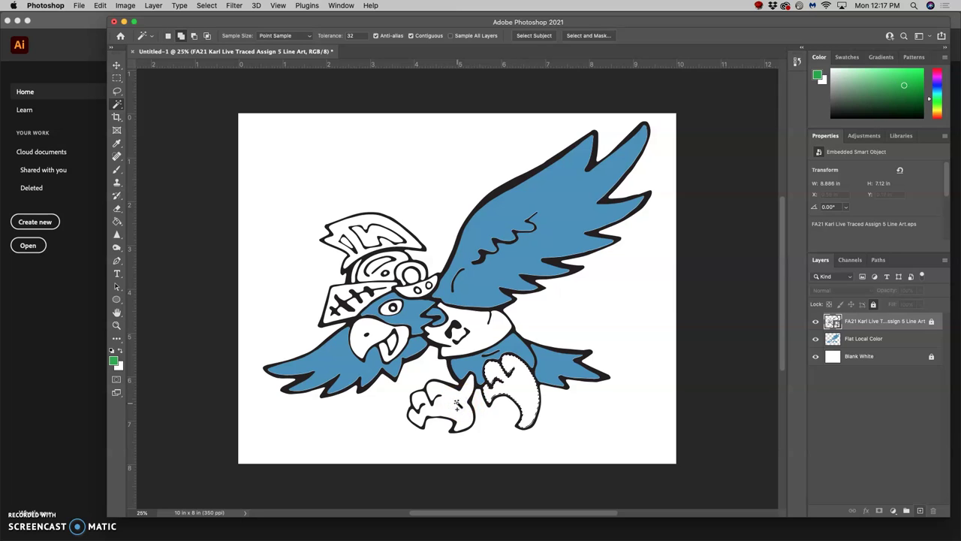
left_click(449, 395, "shift")
left_click(383, 334, "shift")
left_click(422, 379, "shift")
left_click(871, 342)
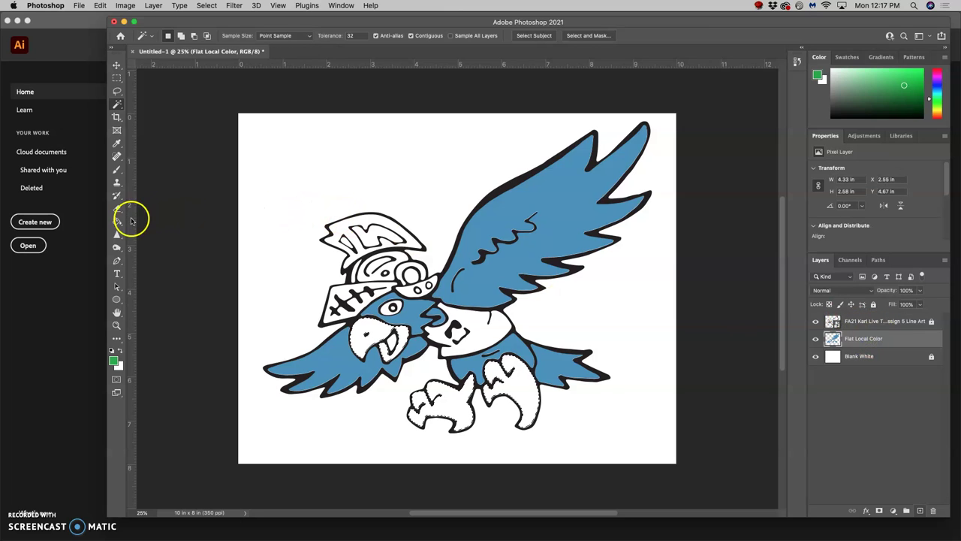
Paint Bucket the selected beak and both talons green, then refill them with a softer light green.
key("shift+g")
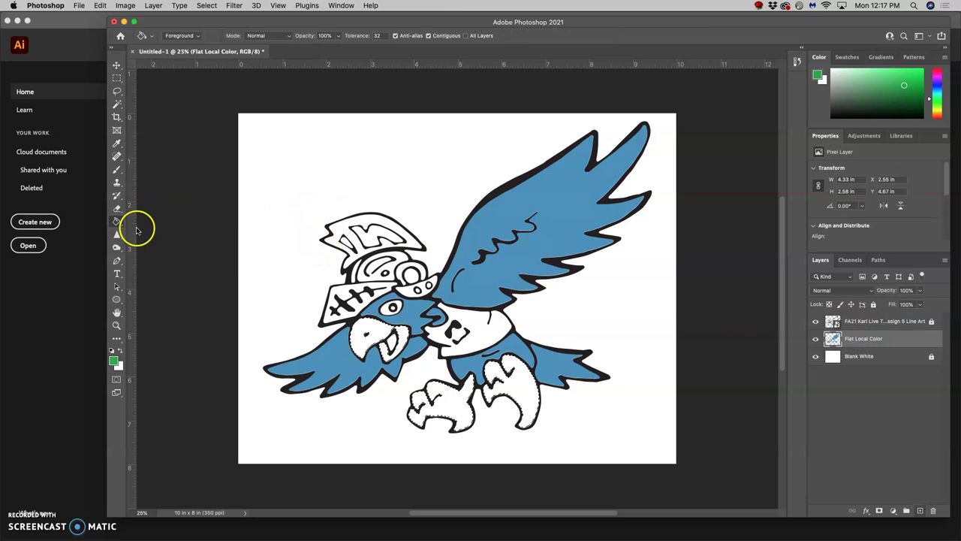
left_click(396, 339)
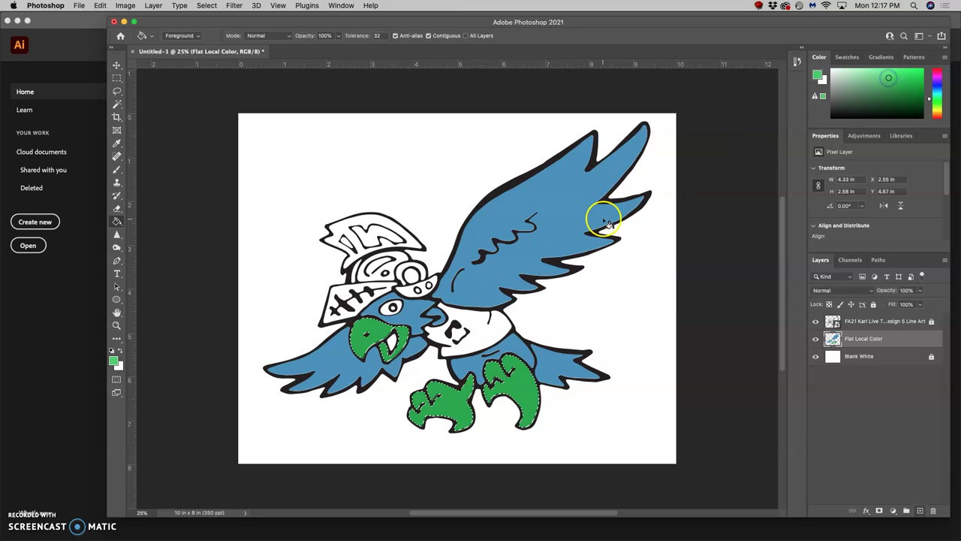
left_click(455, 402)
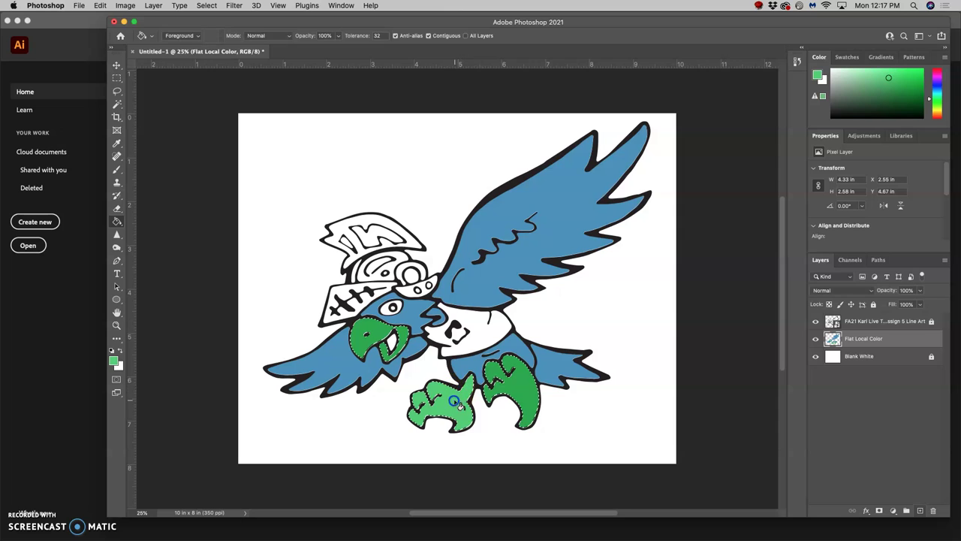
left_click(511, 389)
left_click(375, 333)
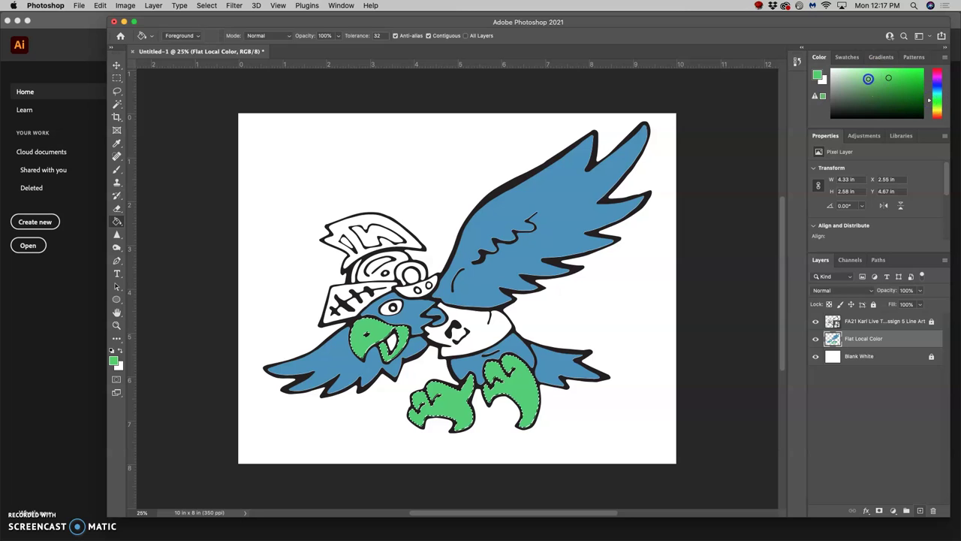
left_click(520, 396)
left_click(371, 326)
left_click(492, 402)
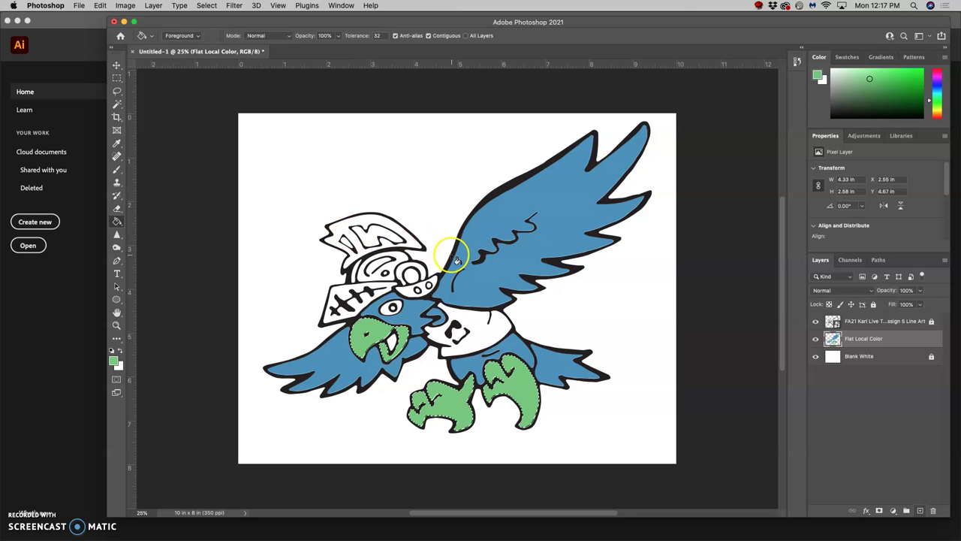
Clear the beak and feet selection and undo the accidental all-over green fill.
key("super+d")
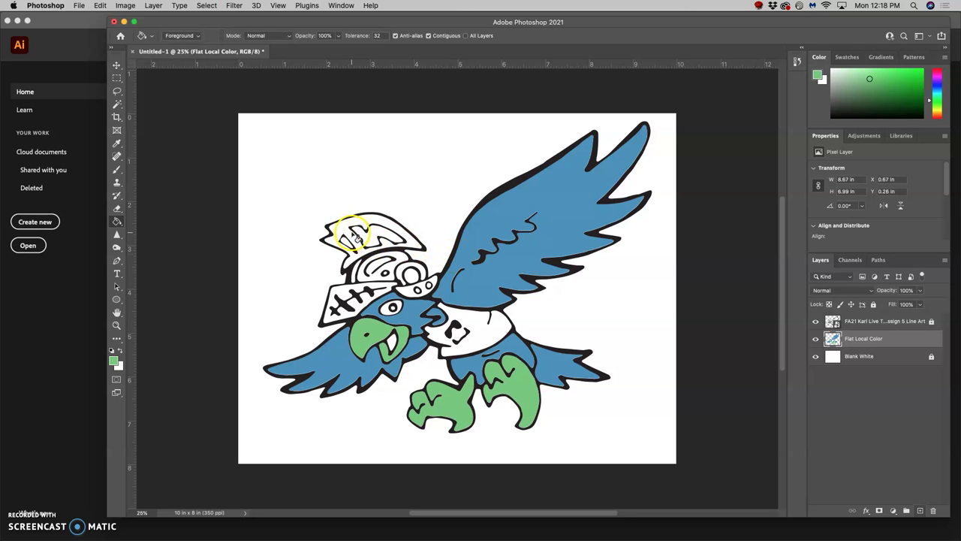
left_click(466, 322)
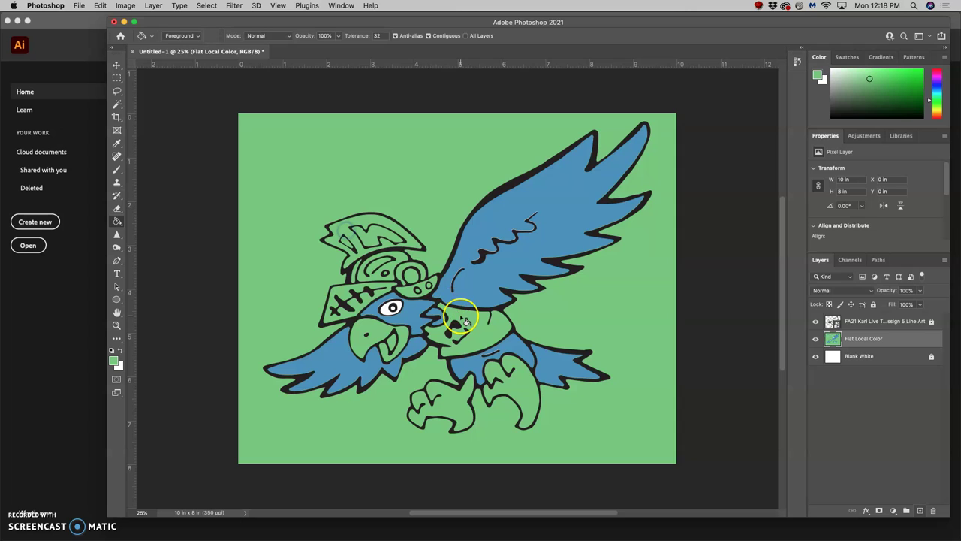
left_click(408, 255)
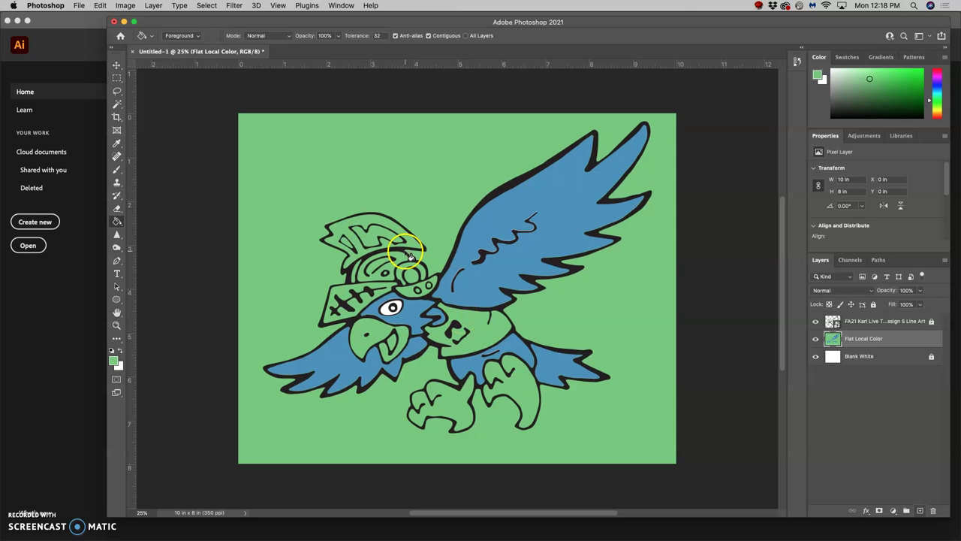
key("super+z")
Select the helmet plume with the Magic Wand on the line-art layer.
left_click(871, 325)
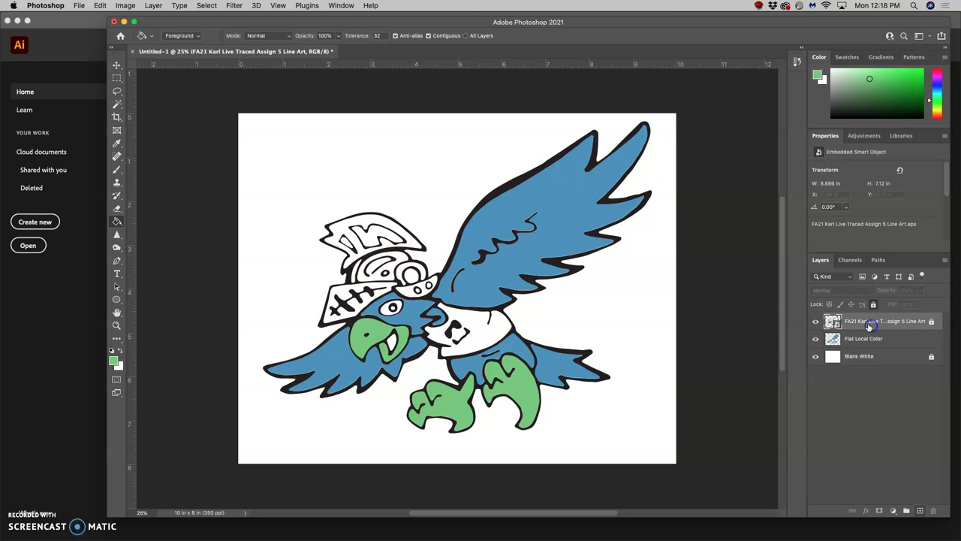
left_click(116, 103)
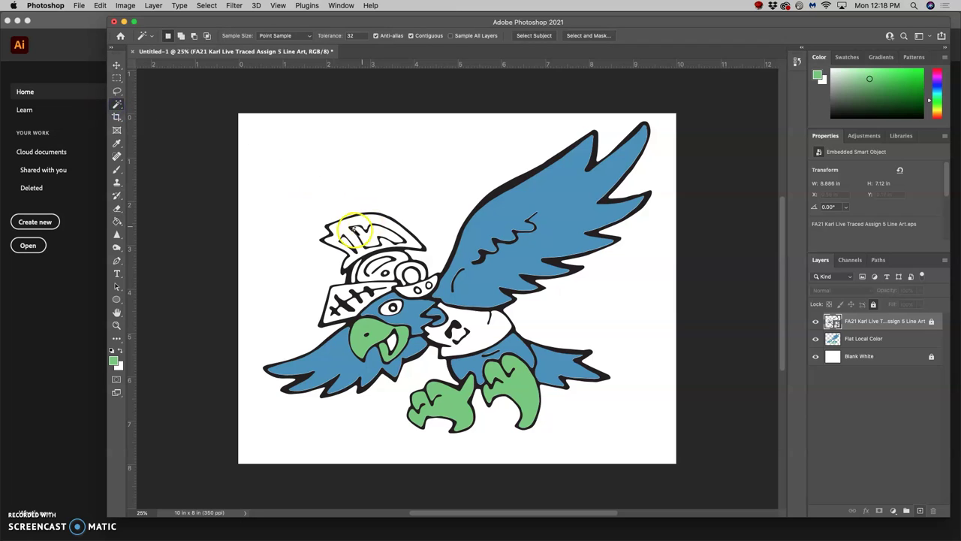
left_click(434, 250)
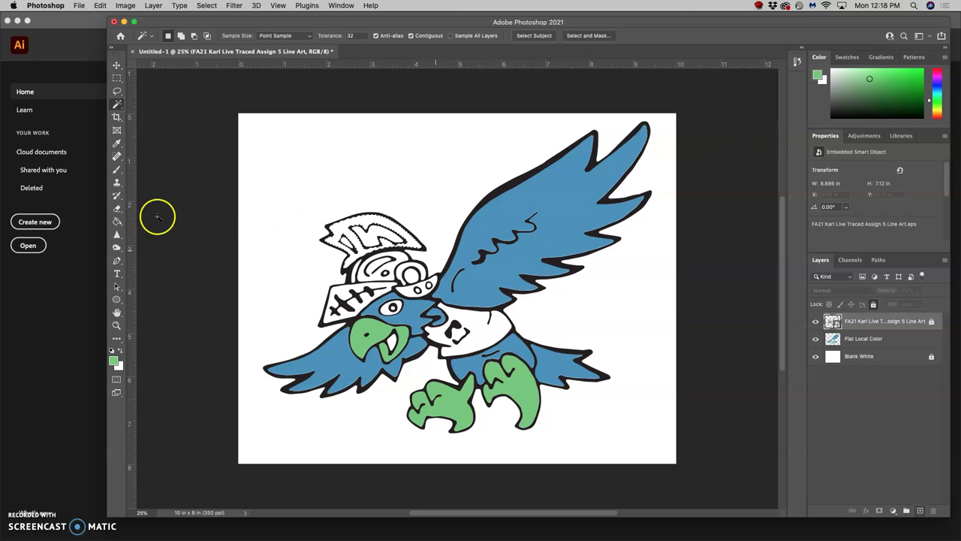
Fill the plume selection green on Flat Local Color, checking it by toggling the line art's visibility.
left_click(118, 220)
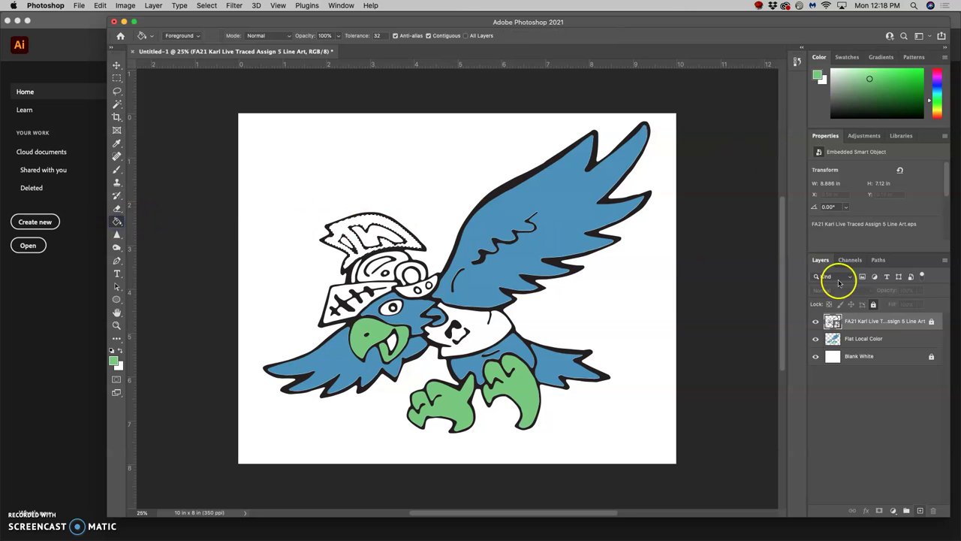
left_click(858, 340)
left_click(405, 255)
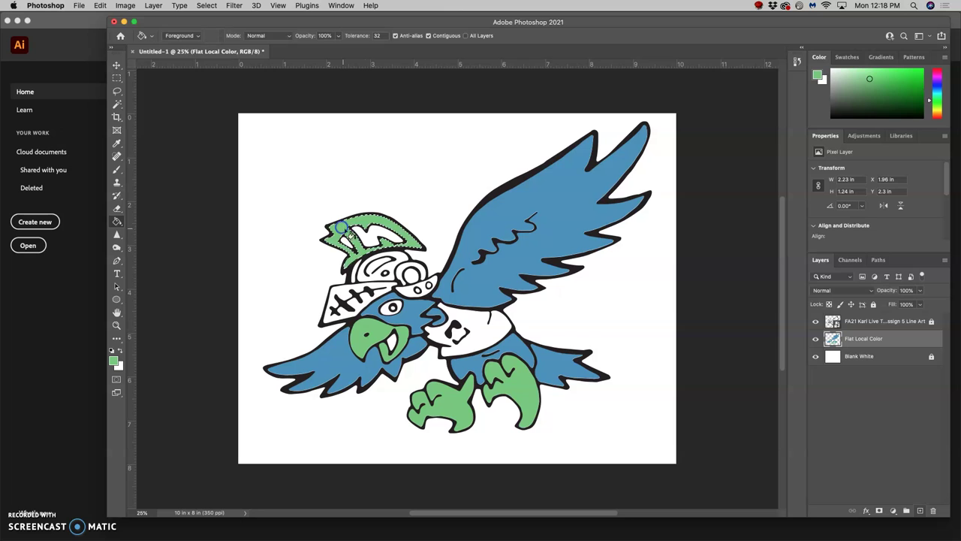
left_click(816, 321)
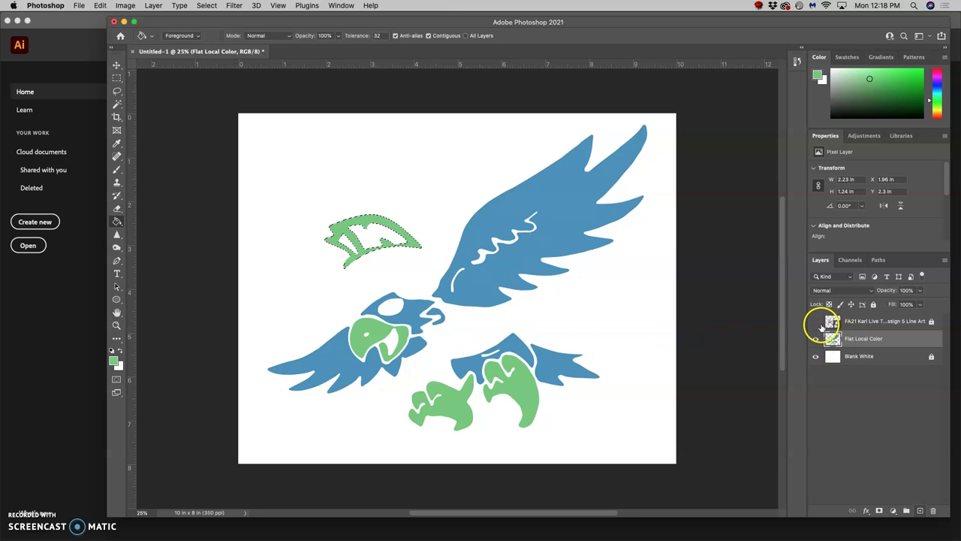
left_click(816, 322)
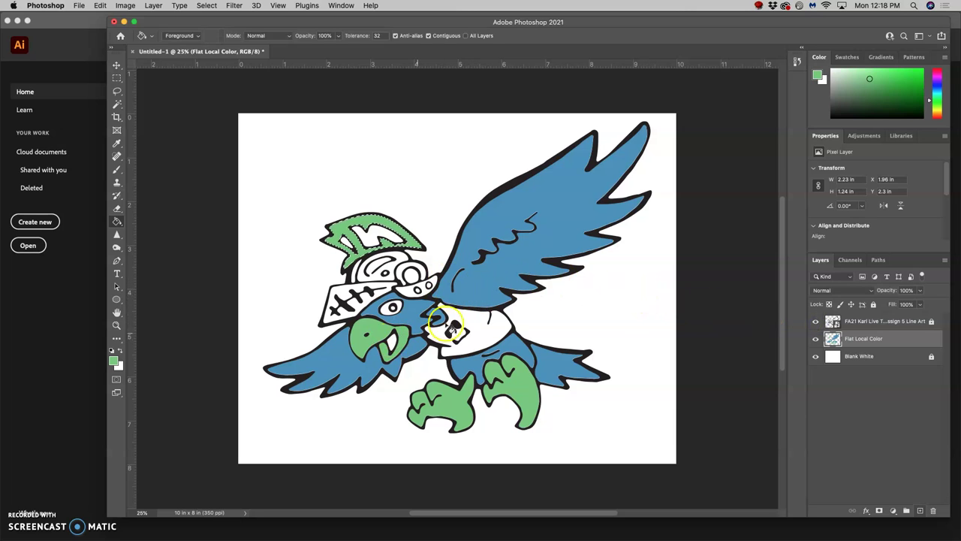
Set the painting colour to a light salmon red in the Color panel.
left_click(938, 78)
left_click_drag(941, 78, 941, 76)
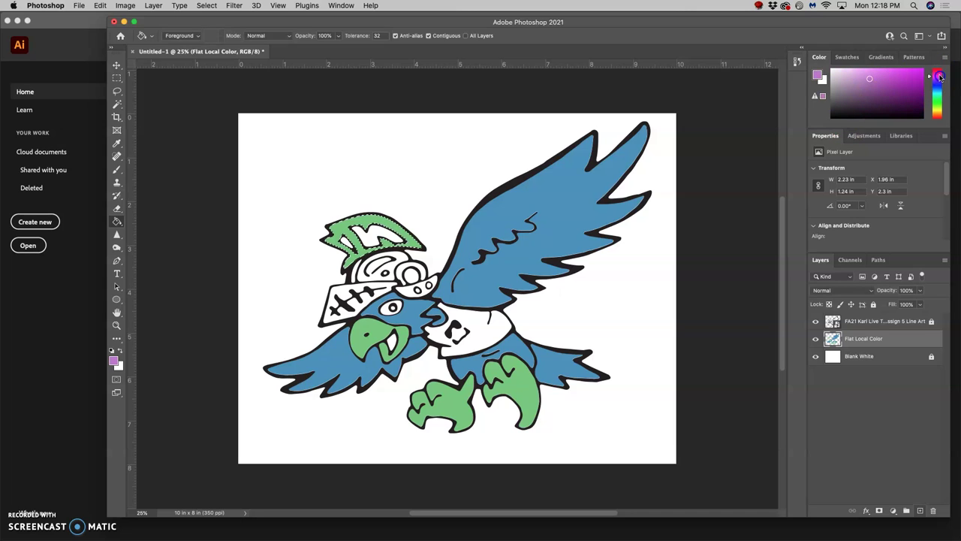
left_click(939, 116)
left_click(937, 115)
left_click_drag(872, 78, 867, 73)
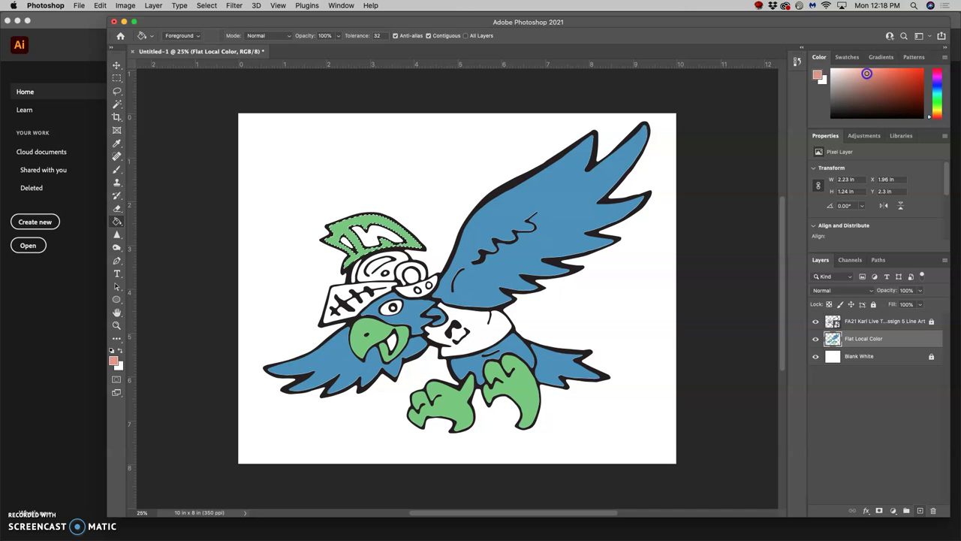
Make the line-art layer active with the Magic Wand and clear the plume selection.
left_click(873, 322)
left_click(116, 103)
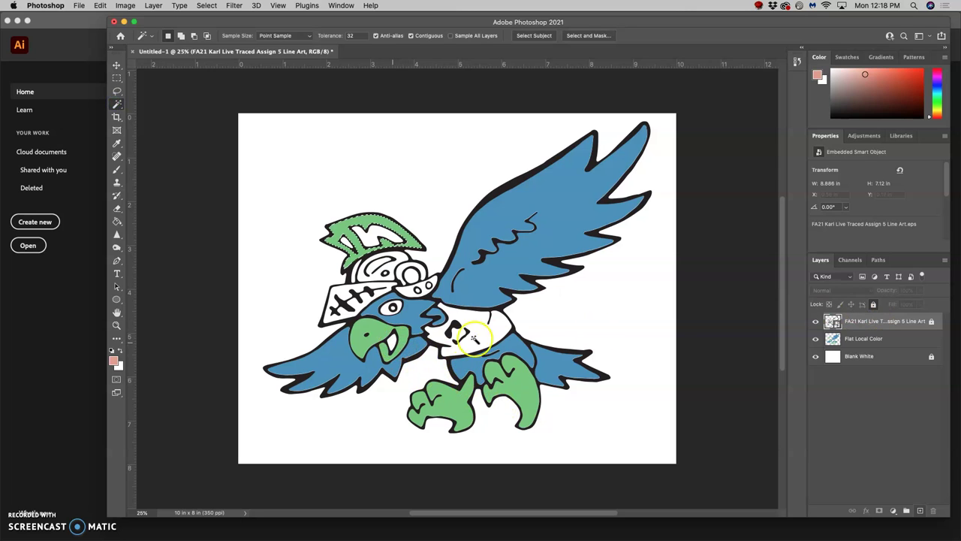
key("super+d")
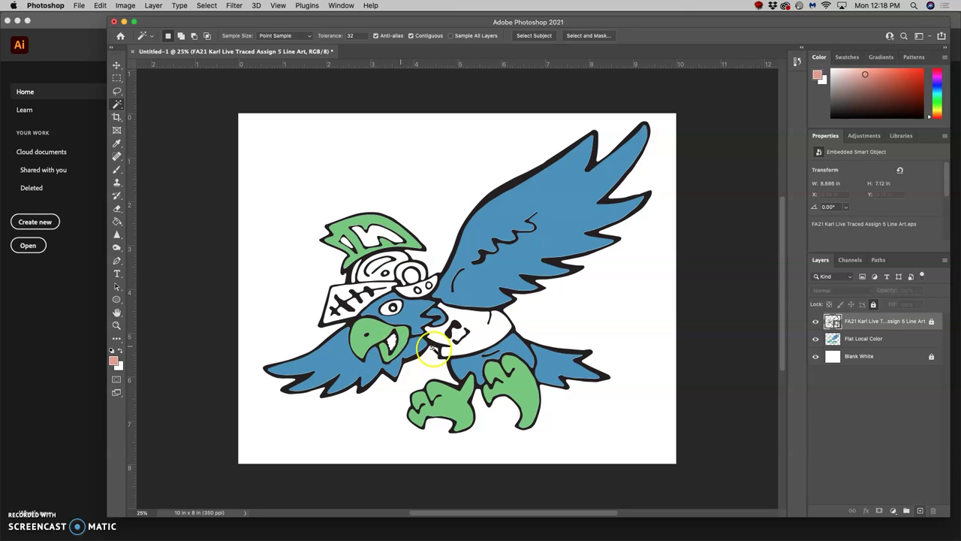